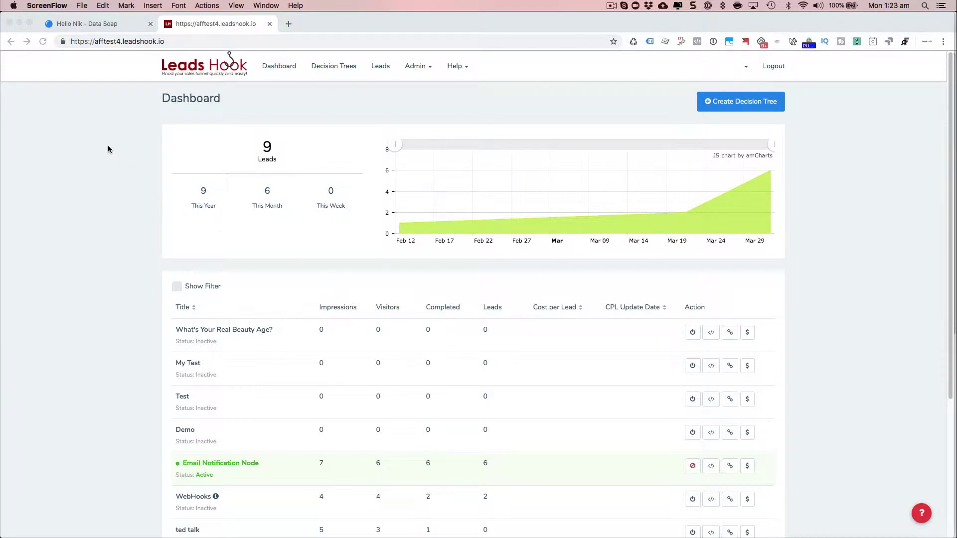
Switch to the DataSoap tab to view its 30-day stats: 0% CTPS out of 5 cleans.
{"action": "left_click", "coordinate": [126, 26]}
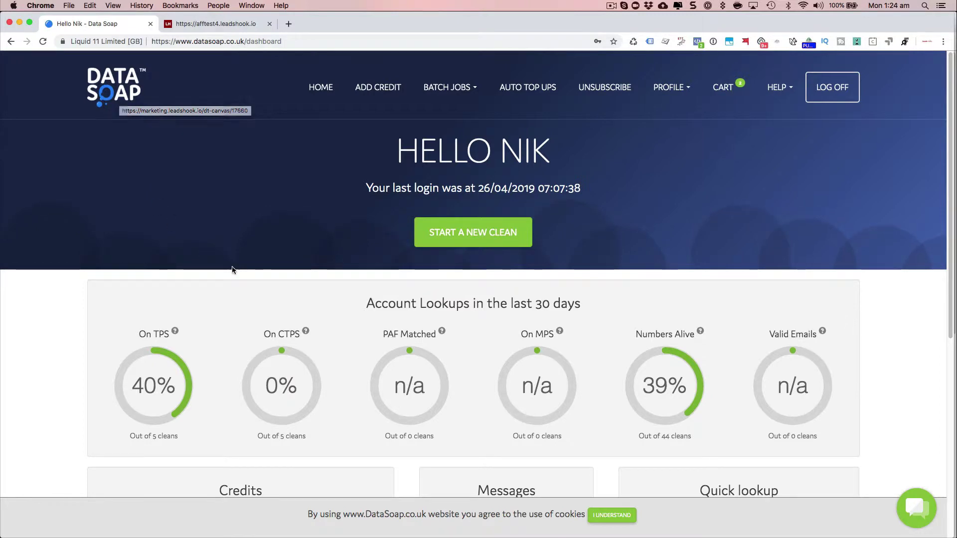
Go to Admin > Integrations > DataSoap in LeadsHook, then open and dismiss the blank Add form.
{"action": "left_click", "coordinate": [241, 25]}
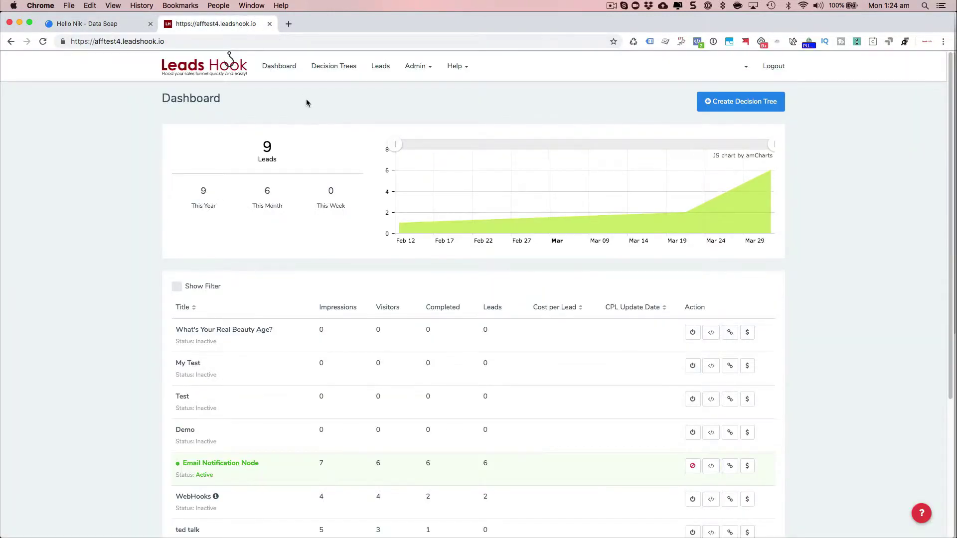
{"action": "left_click", "coordinate": [413, 67]}
{"action": "mouse_move", "coordinate": [432, 168]}
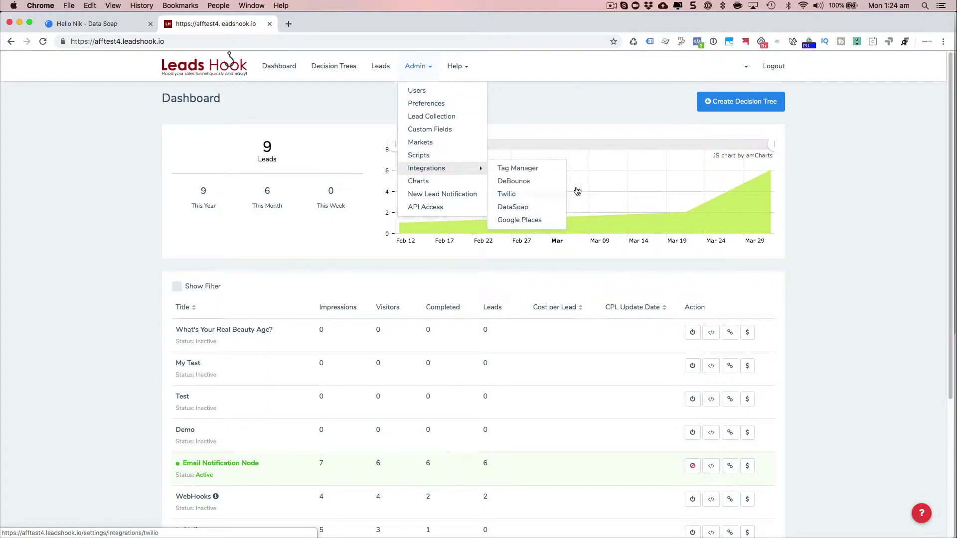
{"action": "left_click", "coordinate": [513, 207]}
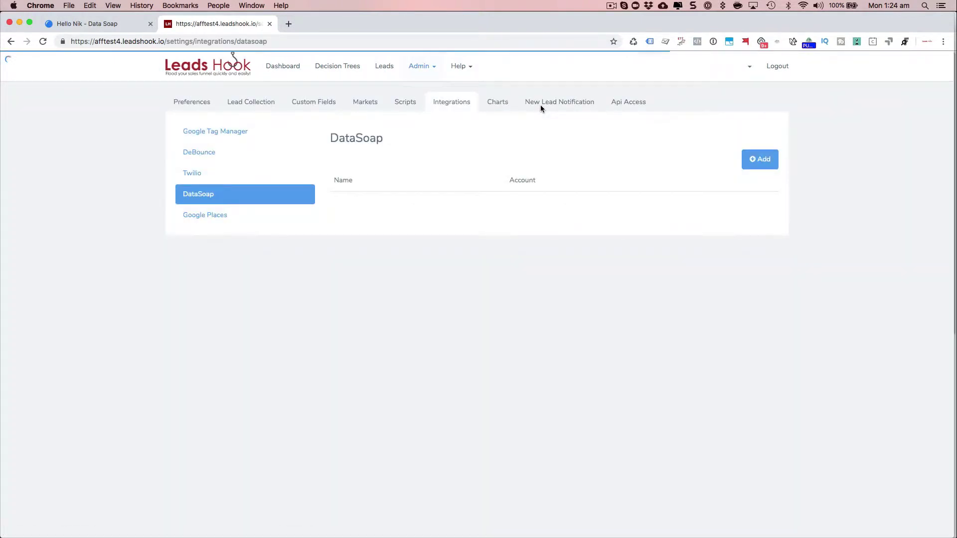
{"action": "left_click", "coordinate": [758, 163]}
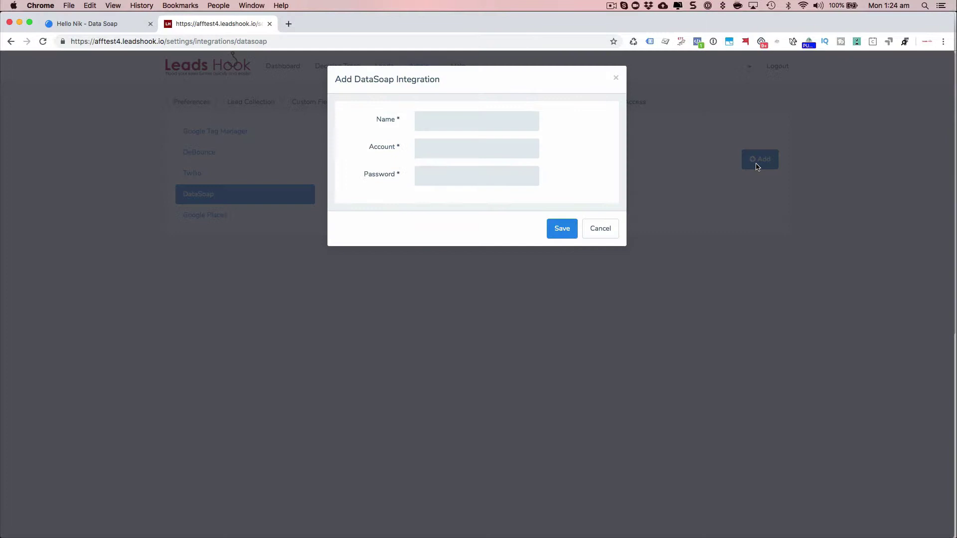
{"action": "left_click", "coordinate": [604, 230]}
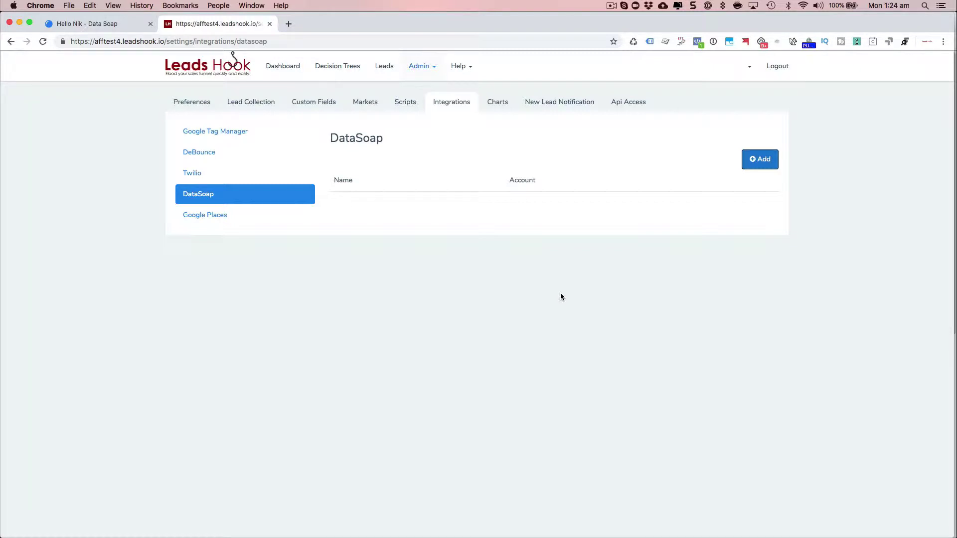
Start a new DataSoap integration named 'LeadsHook DataSoap', checking the DataSoap account details for its login.
{"action": "left_click", "coordinate": [761, 166]}
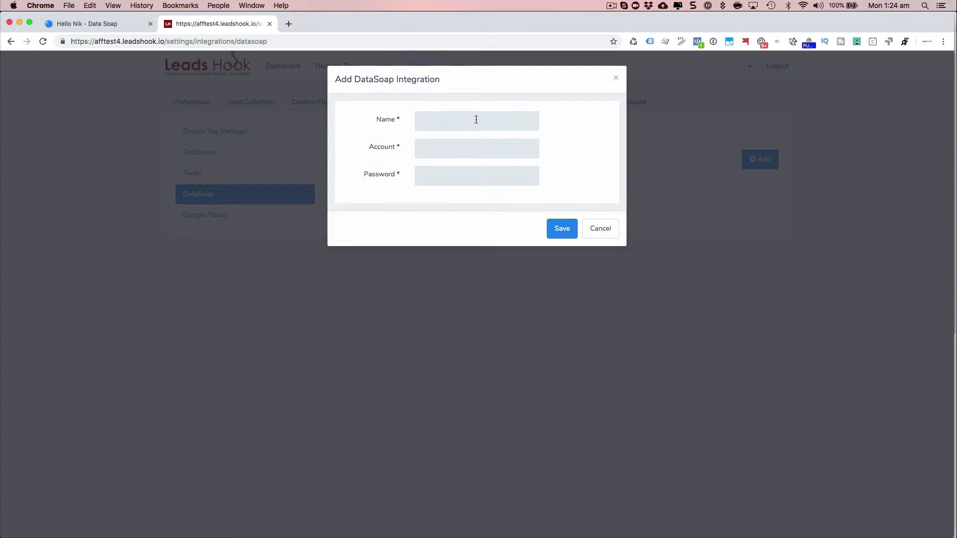
{"action": "left_click", "coordinate": [476, 120]}
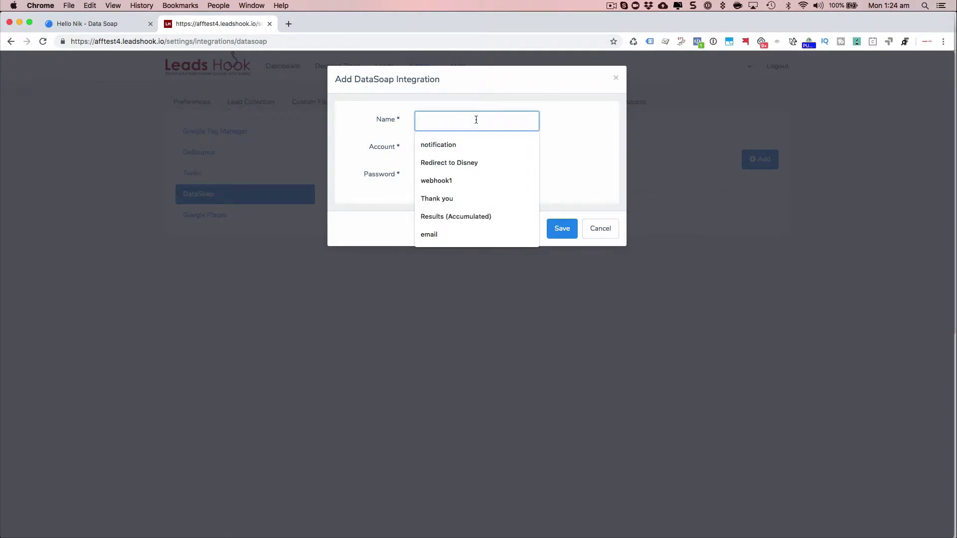
{"action": "type", "text": "Leads"}
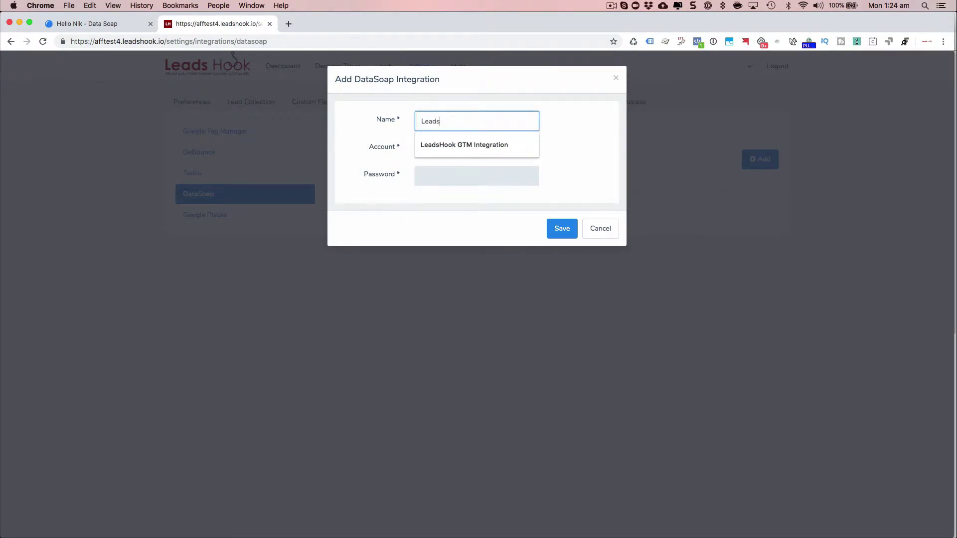
{"action": "type", "text": "Hook Dat"}
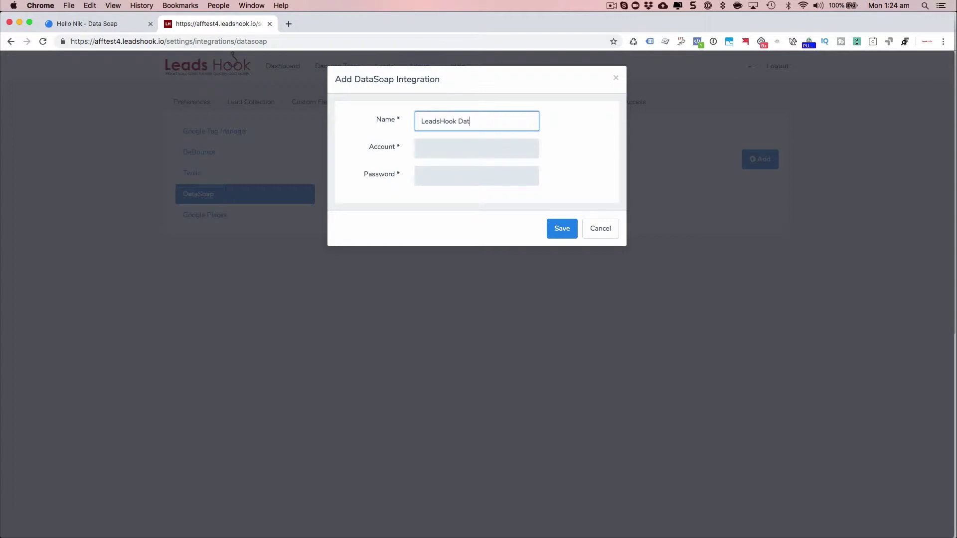
{"action": "type", "text": "aSo"}
{"action": "type", "text": "ap"}
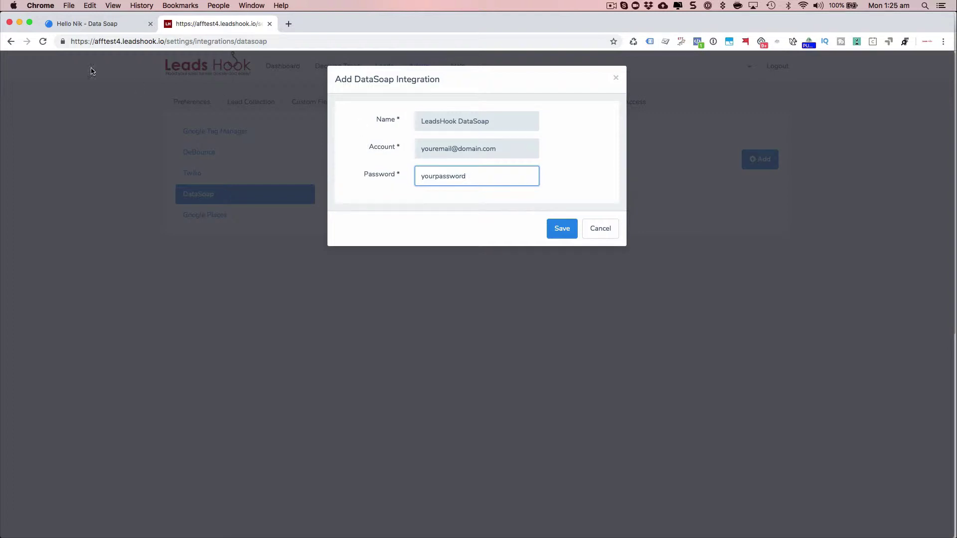
{"action": "left_click", "coordinate": [96, 26]}
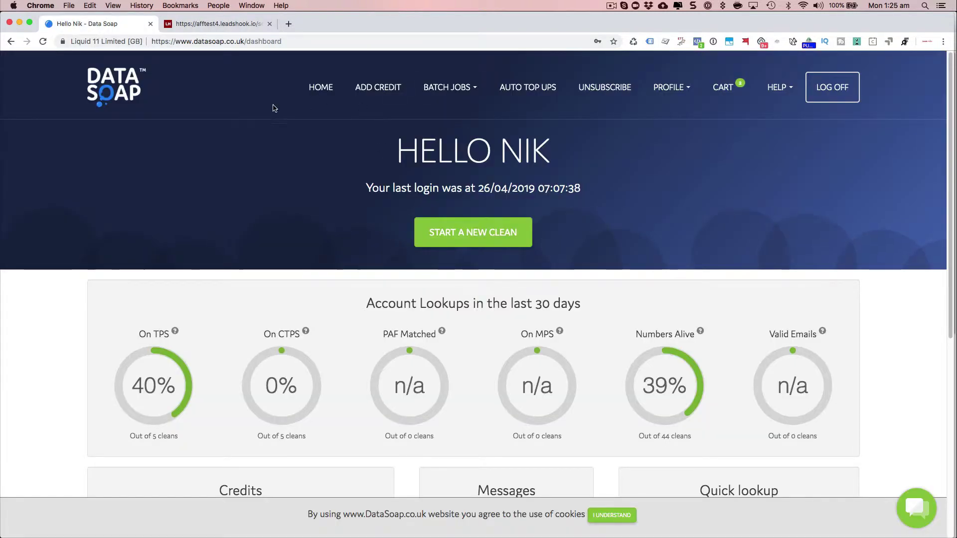
{"action": "left_click", "coordinate": [211, 25]}
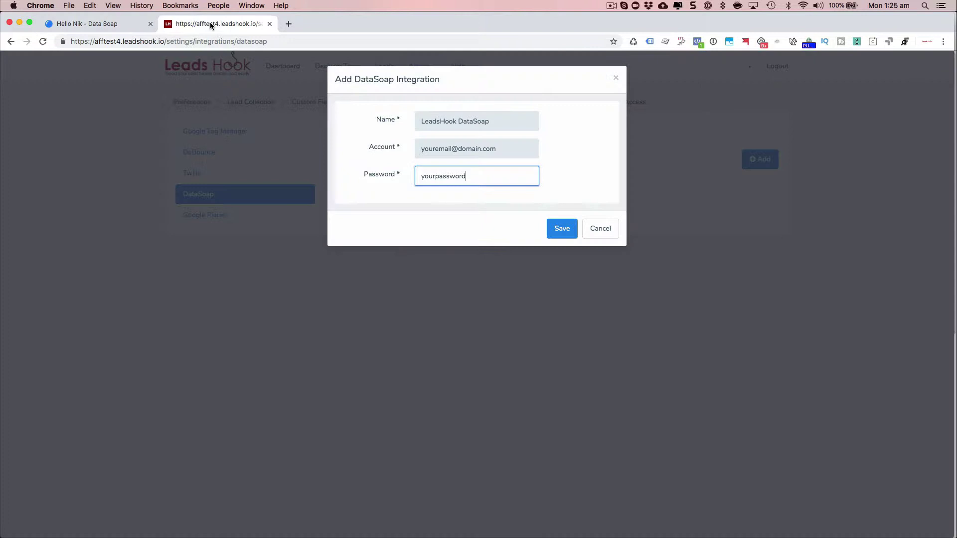
{"action": "left_click", "coordinate": [113, 25]}
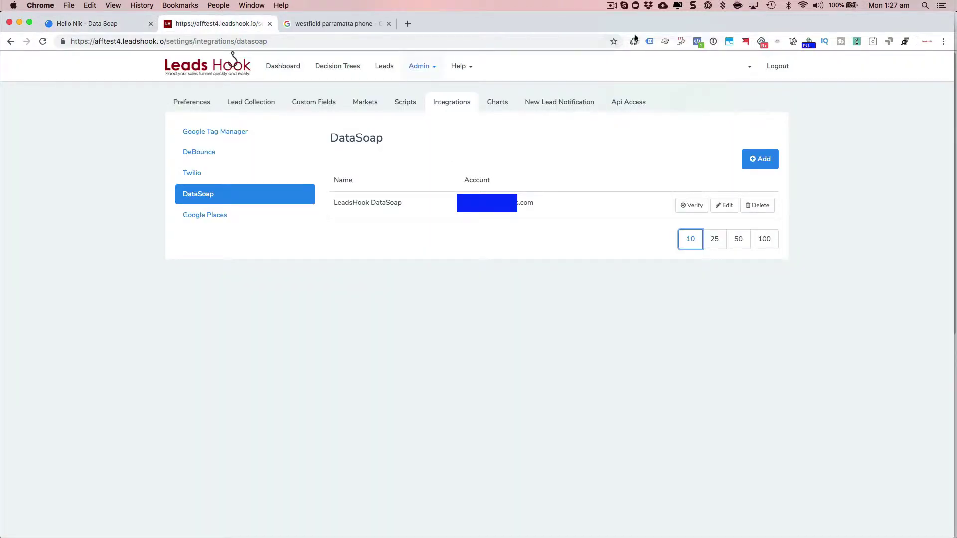
Verify the LeadsHook DataSoap integration by submitting a pasted test phone number.
{"action": "left_click", "coordinate": [694, 206]}
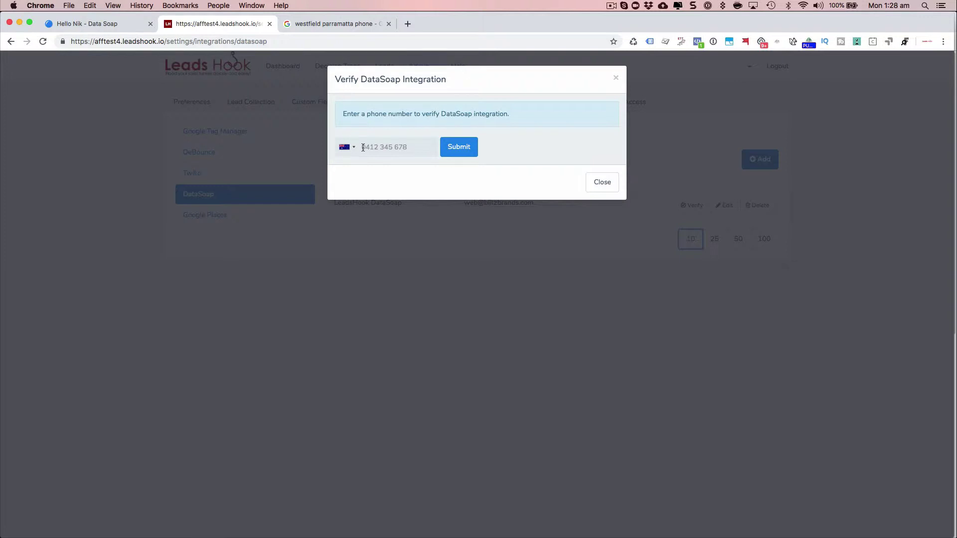
{"action": "left_click", "coordinate": [363, 147]}
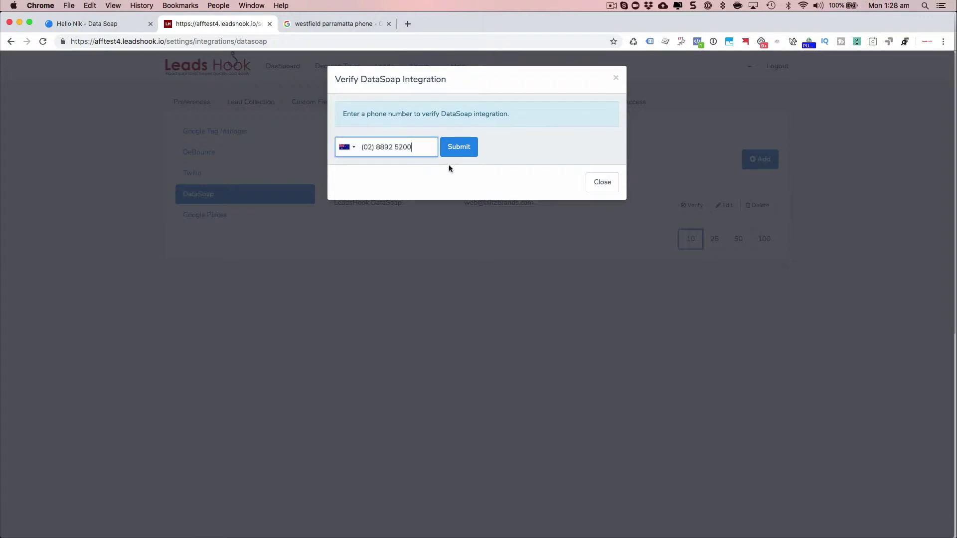
{"action": "left_click", "coordinate": [461, 149]}
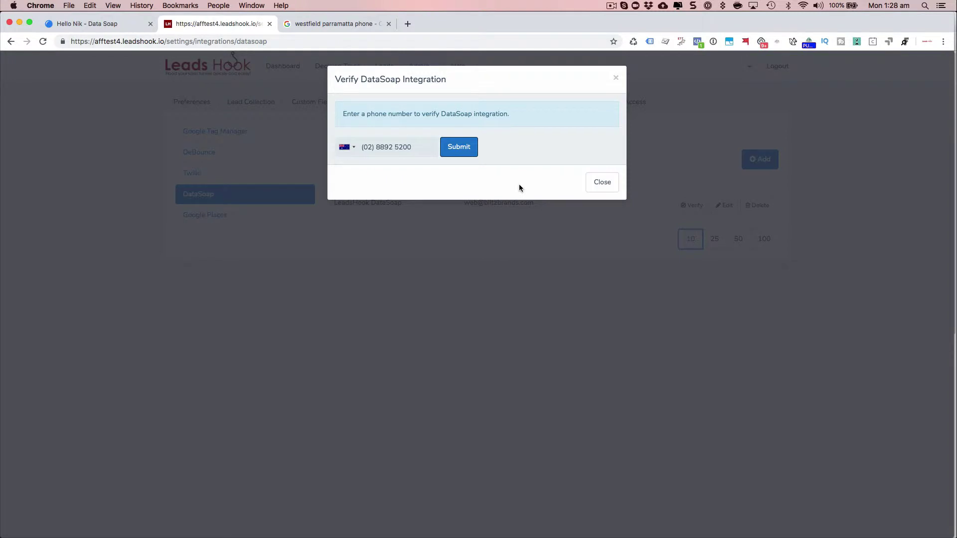
Close the verification dialog and create a blank decision tree from scratch named 'Uk Phone Numbers'.
{"action": "left_click", "coordinate": [601, 189]}
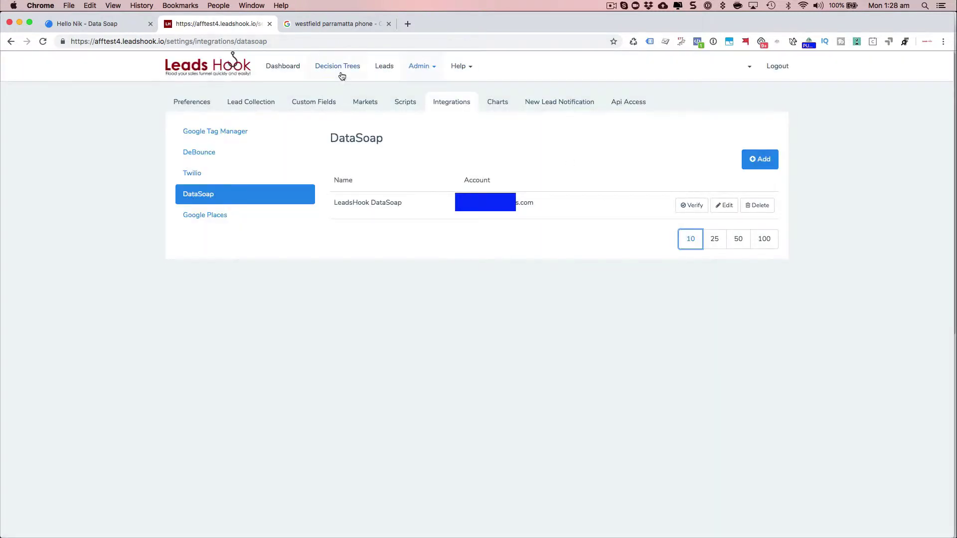
{"action": "left_click", "coordinate": [340, 74]}
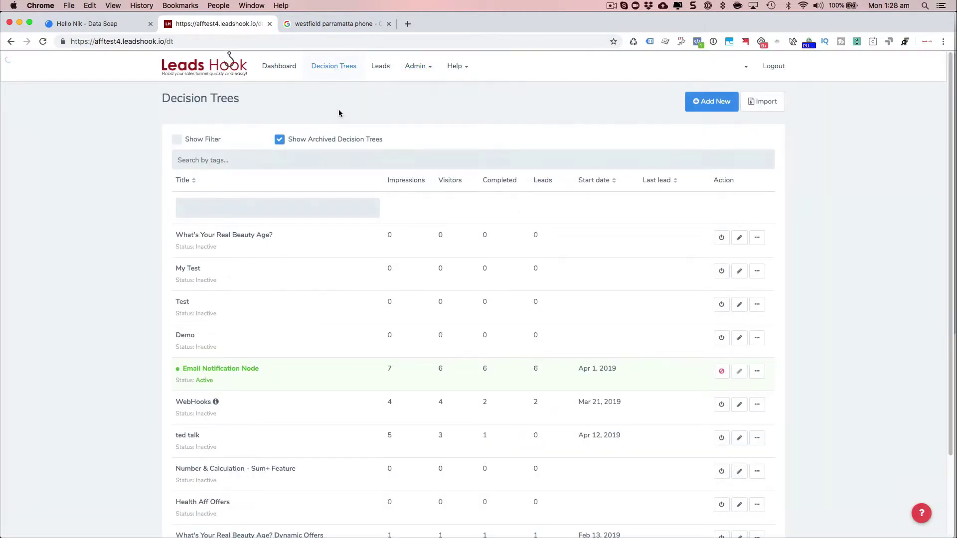
{"action": "left_click", "coordinate": [705, 100]}
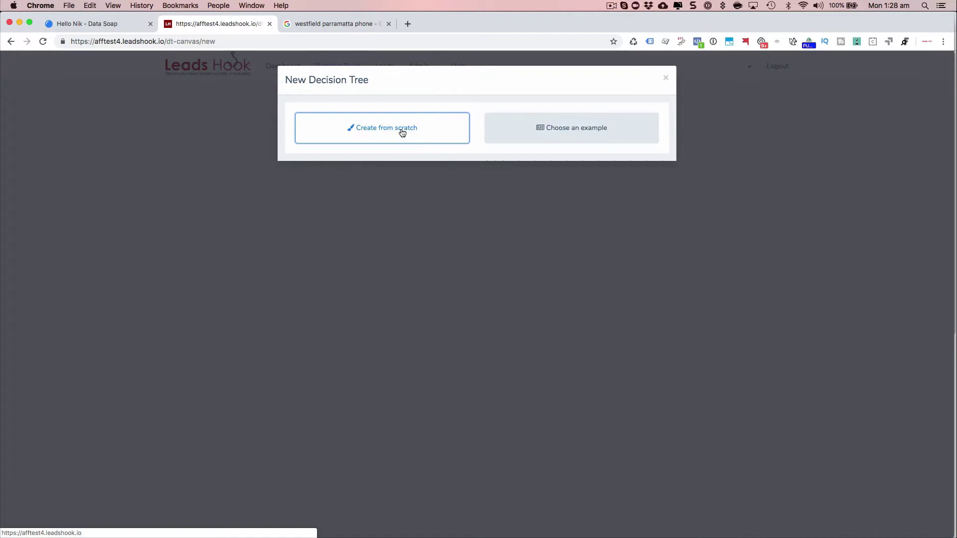
{"action": "left_click", "coordinate": [403, 132]}
{"action": "left_click", "coordinate": [388, 176]}
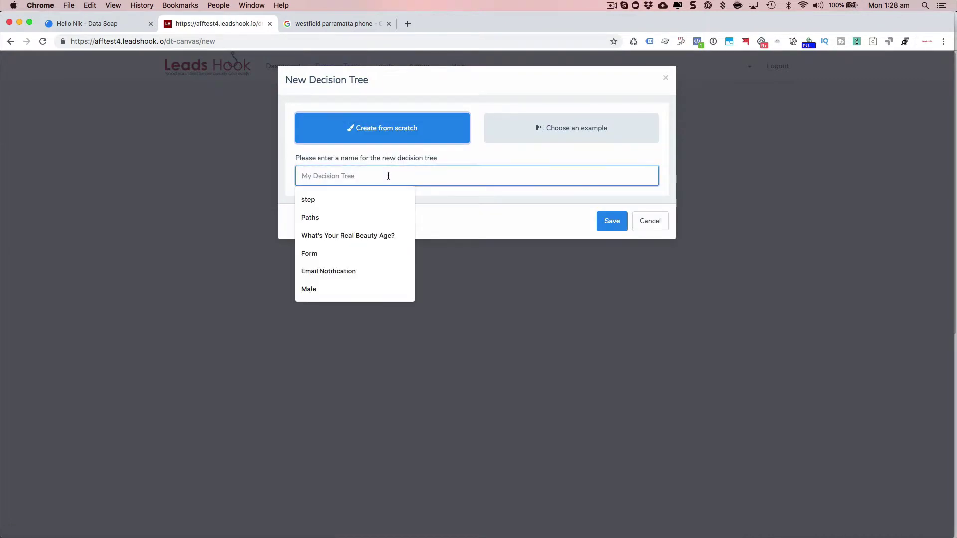
{"action": "type", "text": "Uk Ph"}
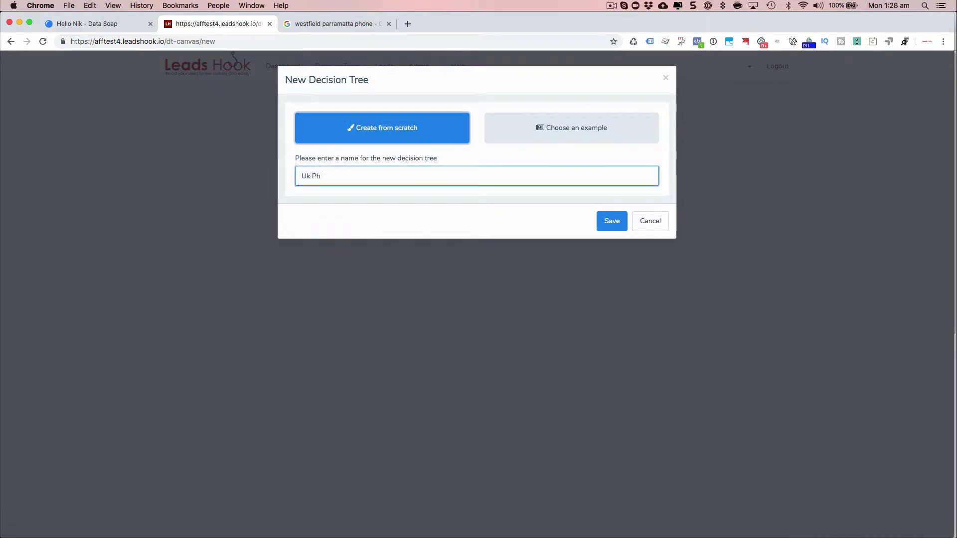
{"action": "type", "text": "one"}
{"action": "key", "text": "BackSpace"}
{"action": "type", "text": "e Number"}
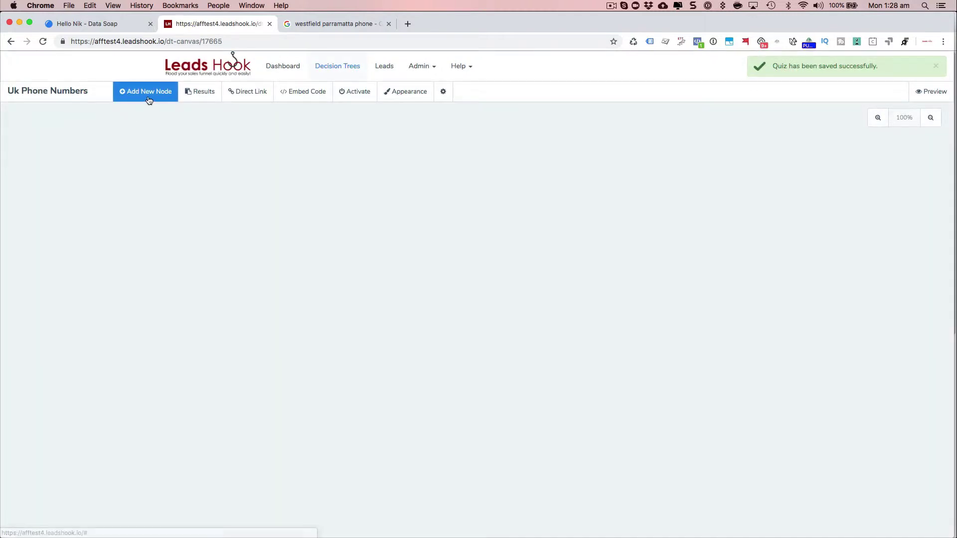
Place a blank question node on the canvas and set its type to Mobile field.
{"action": "left_click", "coordinate": [148, 95]}
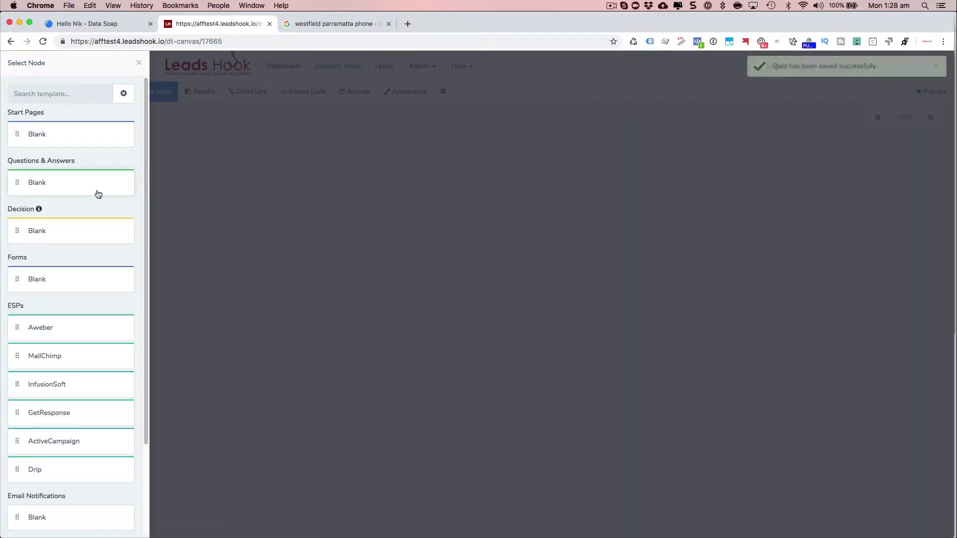
{"action": "left_click_drag", "start_coordinate": [59, 182], "coordinate": [468, 188]}
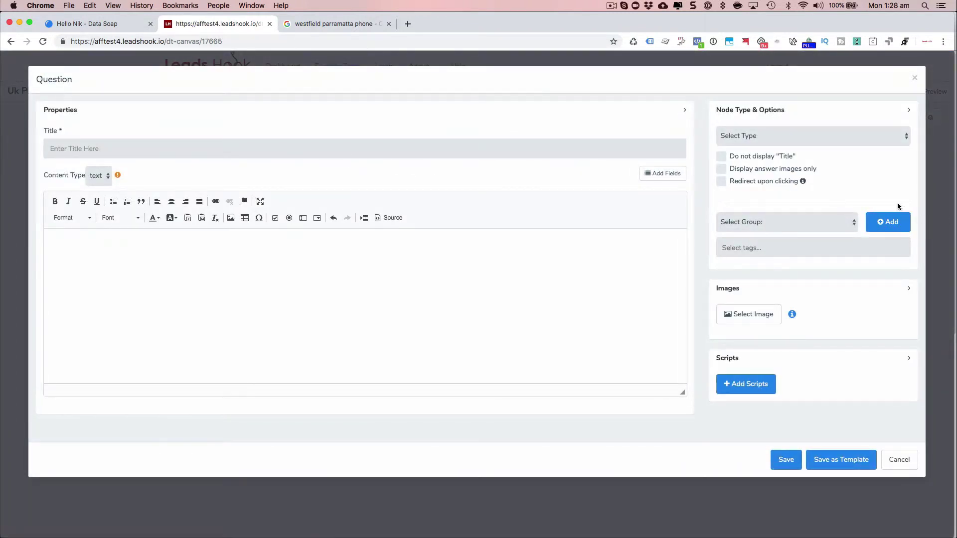
{"action": "left_click", "coordinate": [787, 142]}
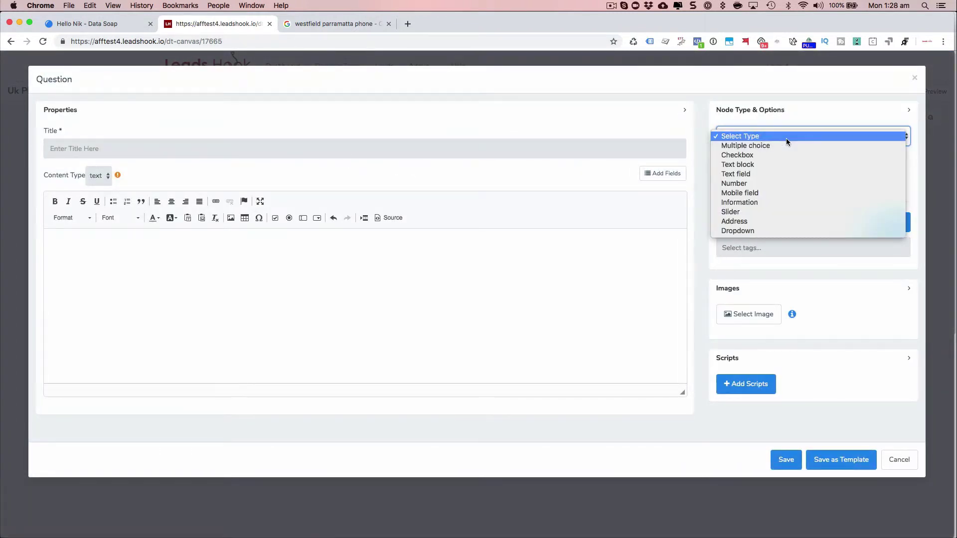
{"action": "left_click", "coordinate": [746, 199]}
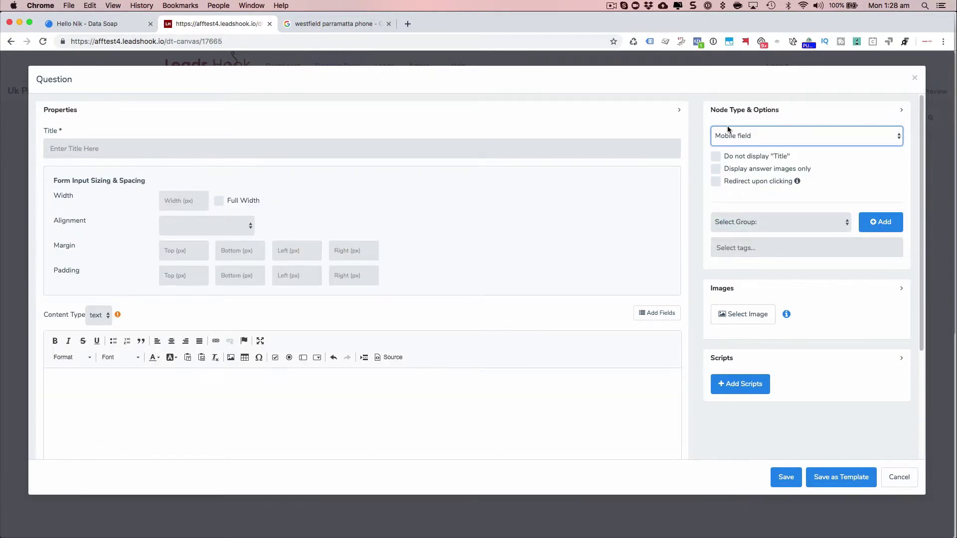
Title the question 'Phone', link it to the existing phone custom field, and save it.
{"action": "left_click", "coordinate": [209, 147]}
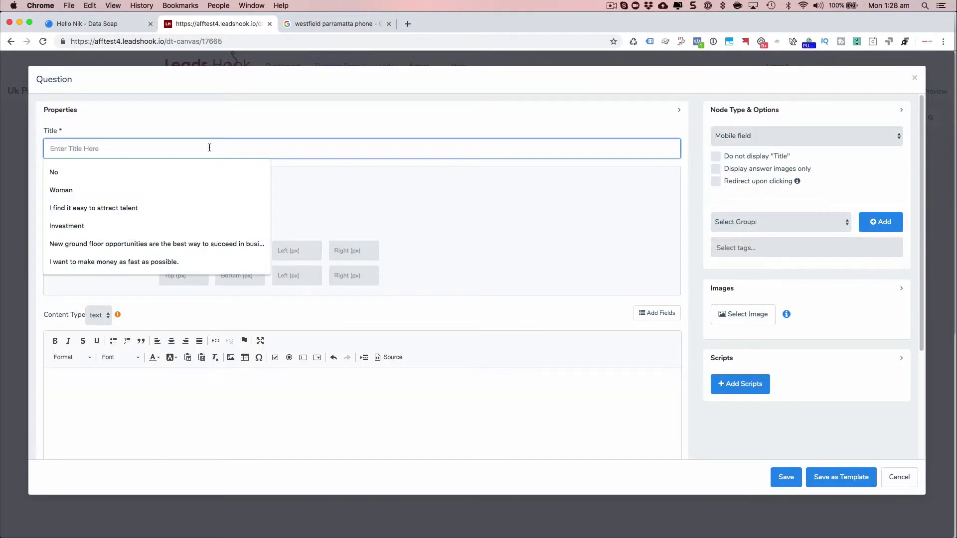
{"action": "type", "text": "Phone"}
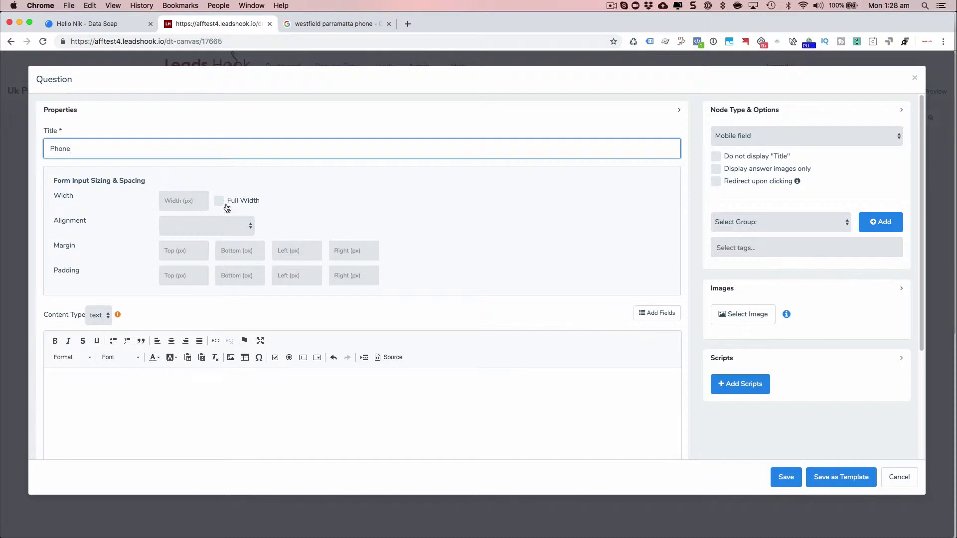
{"action": "scroll", "coordinate": [420, 231], "scroll_direction": "down", "scroll_amount": 5}
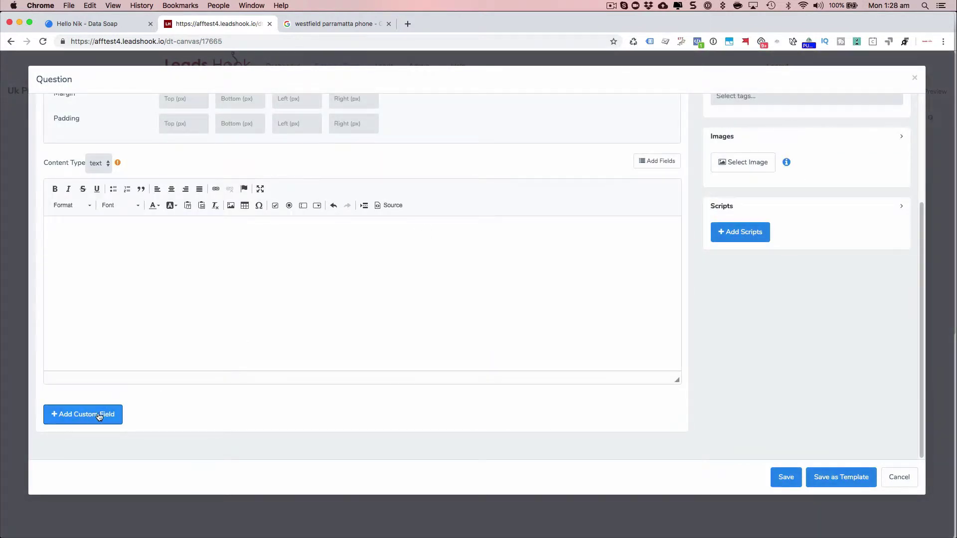
{"action": "left_click", "coordinate": [97, 420]}
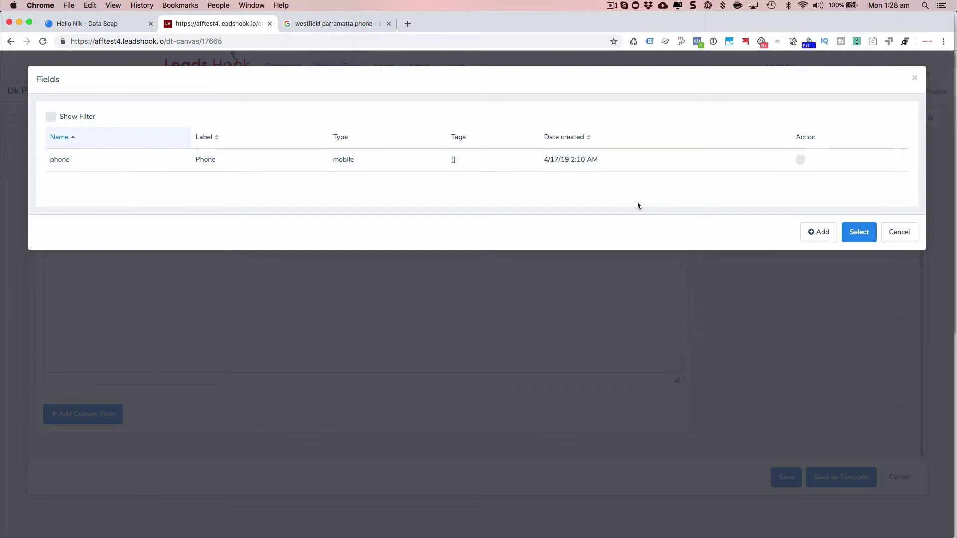
{"action": "left_click", "coordinate": [860, 232]}
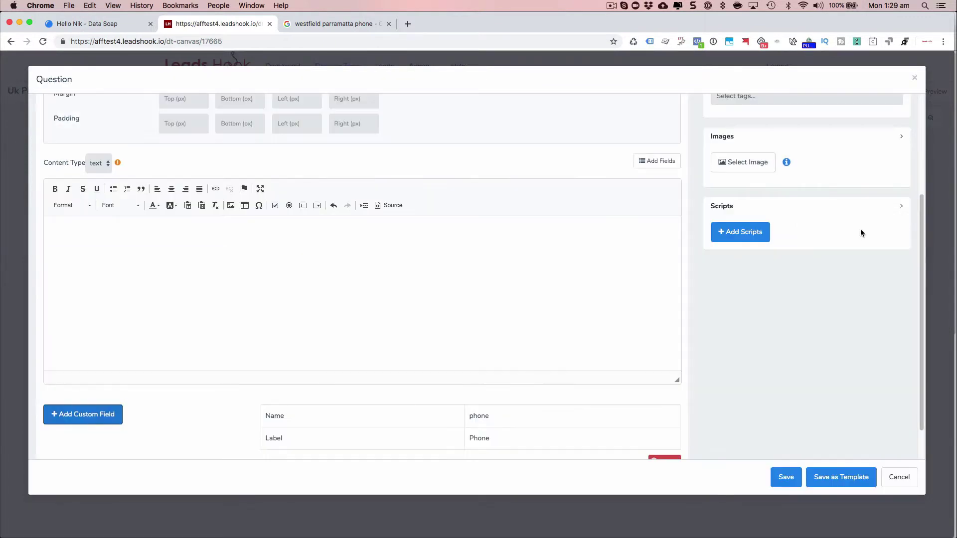
{"action": "left_click", "coordinate": [786, 480]}
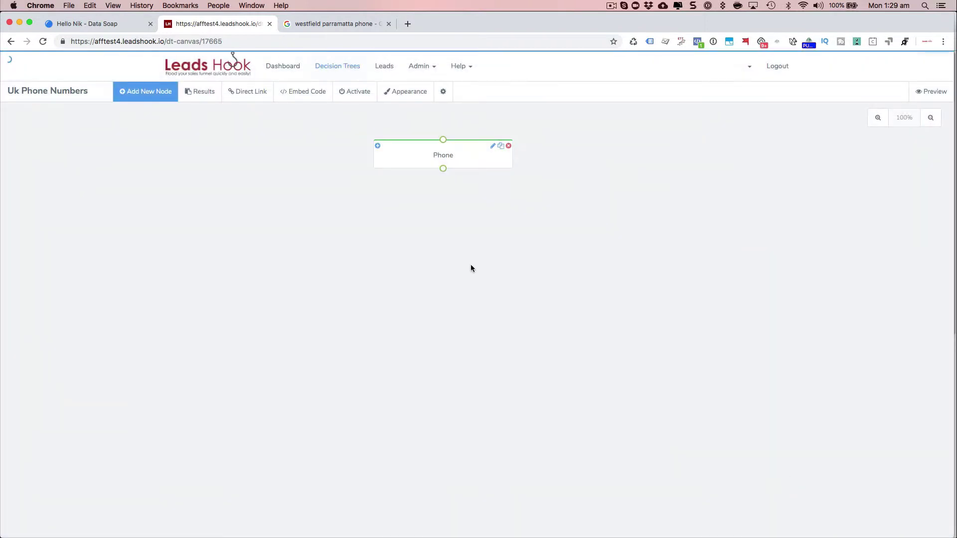
Preview the Uk Phone Numbers tree in a new tab, then return to the tree editor.
{"action": "left_click", "coordinate": [938, 96]}
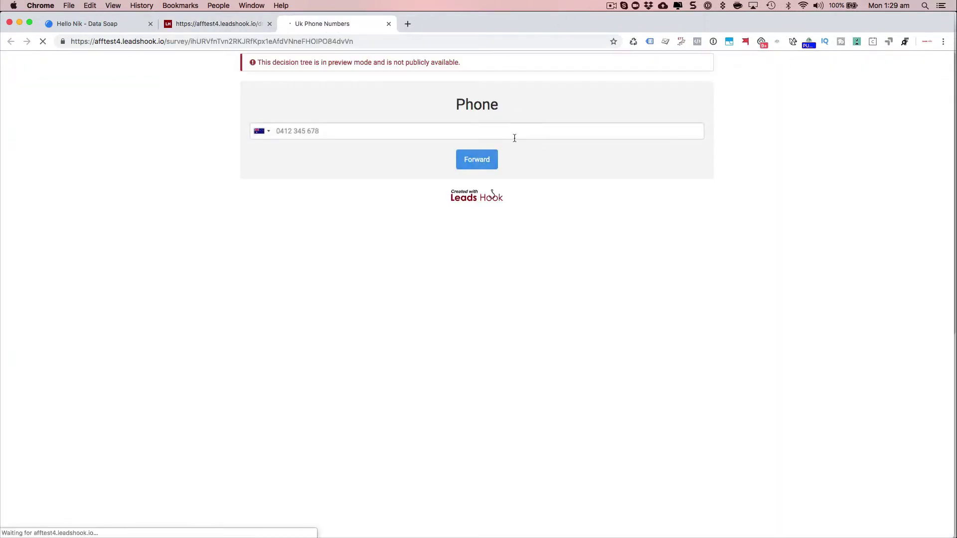
{"action": "left_click", "coordinate": [234, 23]}
{"action": "left_click", "coordinate": [324, 22]}
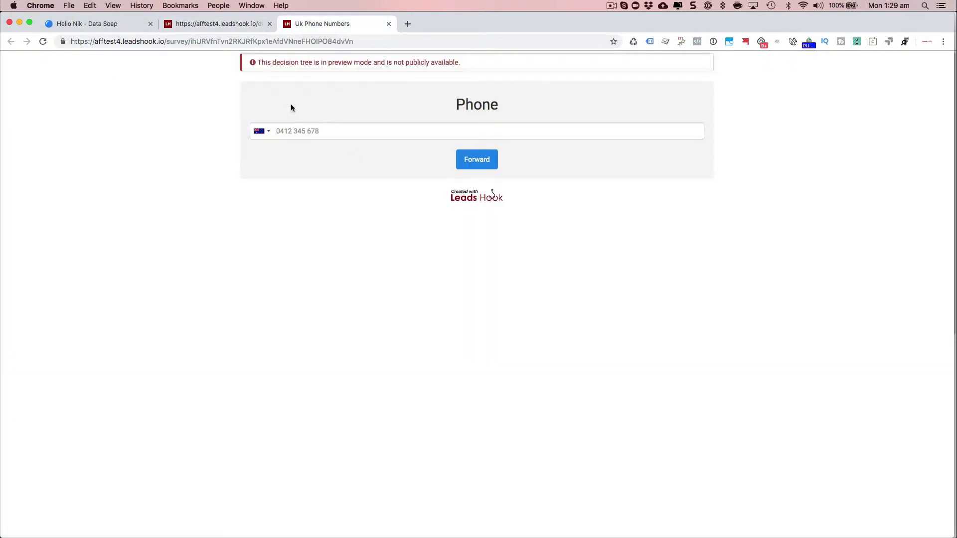
{"action": "left_click", "coordinate": [219, 24]}
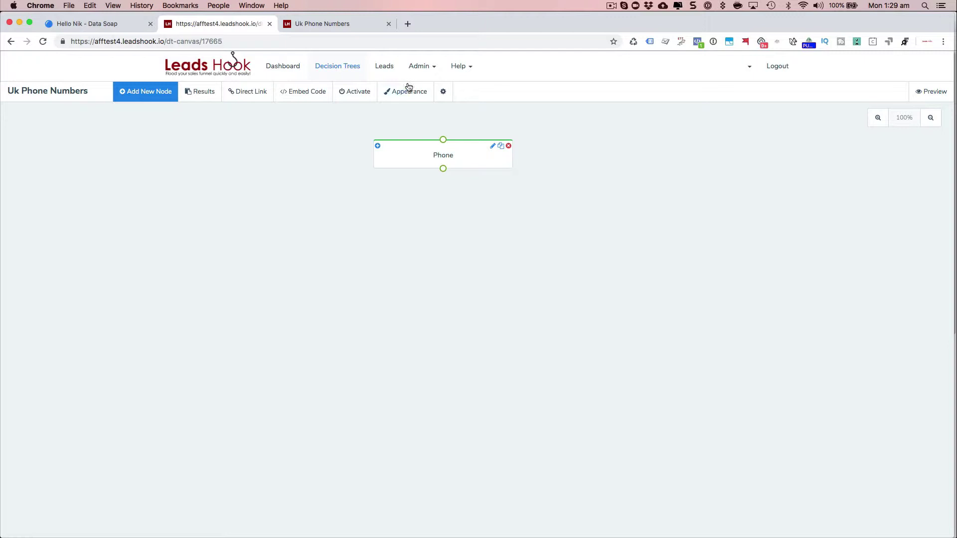
In the tree's Data Validation settings, tick Phone and choose provider DATASOAP: LeadsHook DataSoap.
{"action": "left_click", "coordinate": [443, 92]}
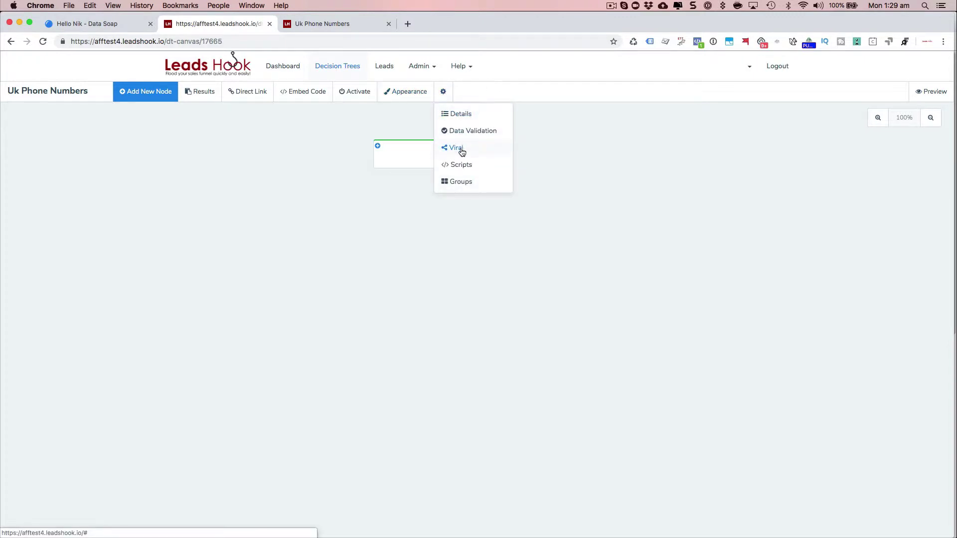
{"action": "left_click", "coordinate": [466, 130]}
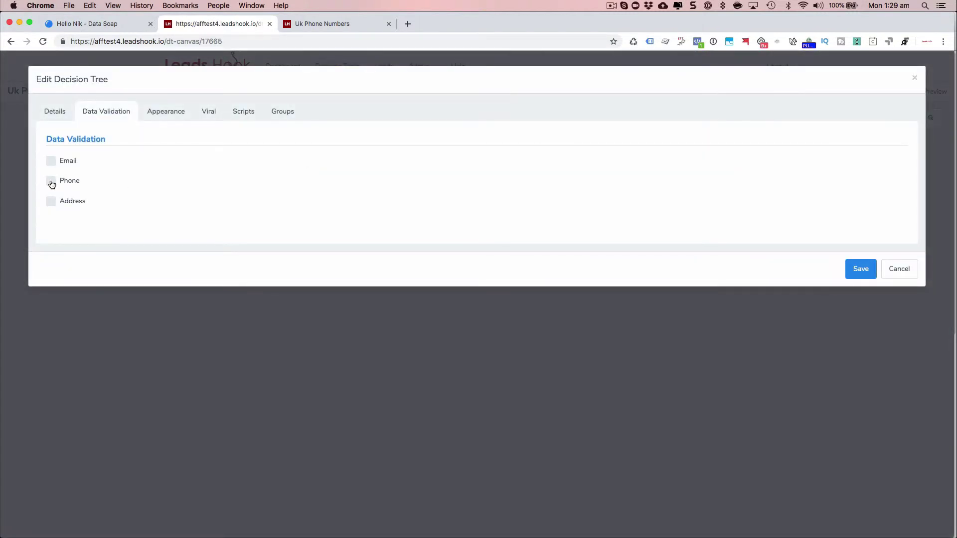
{"action": "left_click", "coordinate": [52, 184]}
{"action": "left_click", "coordinate": [101, 201]}
{"action": "left_click", "coordinate": [137, 208]}
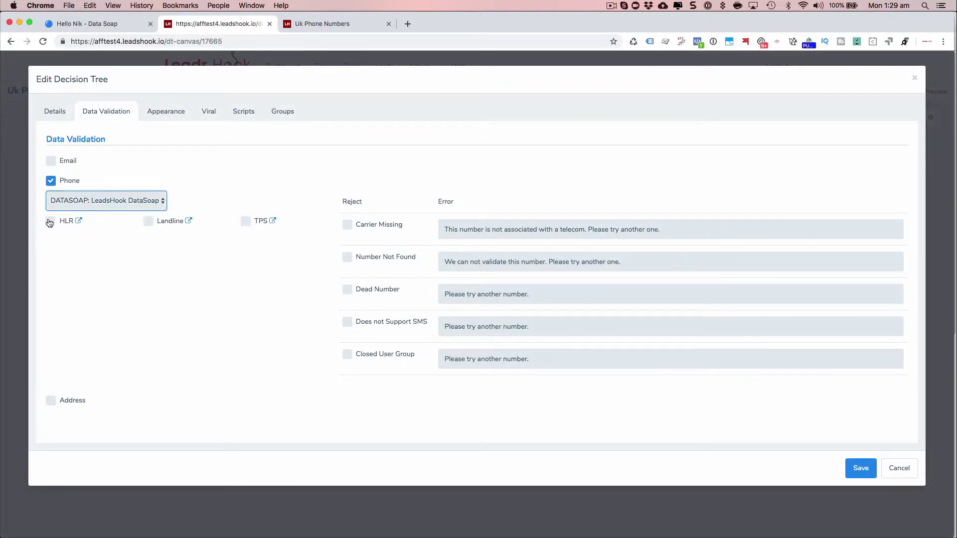
Enable only the HLR check, leaving Landline and TPS unticked.
{"action": "left_click", "coordinate": [51, 221]}
{"action": "left_click", "coordinate": [149, 221]}
{"action": "left_click", "coordinate": [254, 222]}
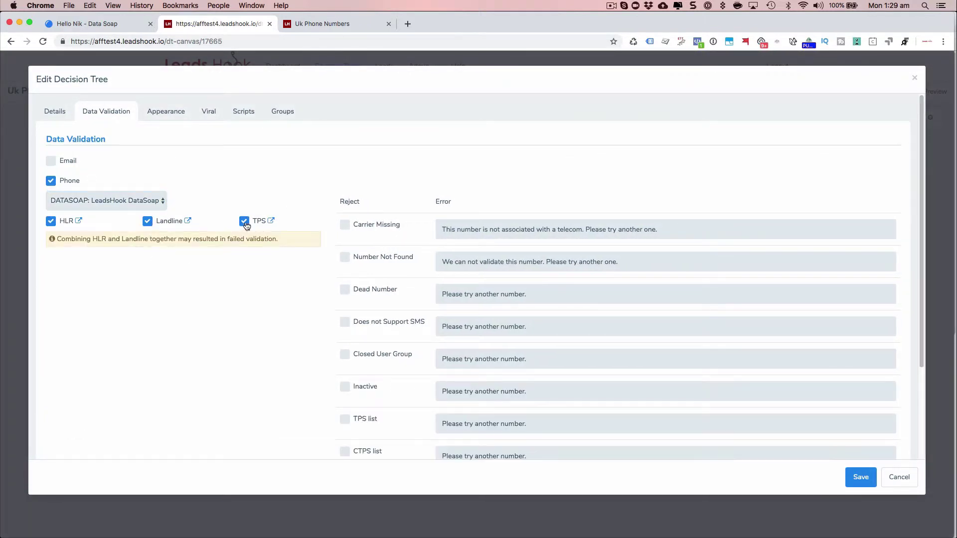
{"action": "scroll", "coordinate": [304, 284], "scroll_direction": "down", "scroll_amount": 4}
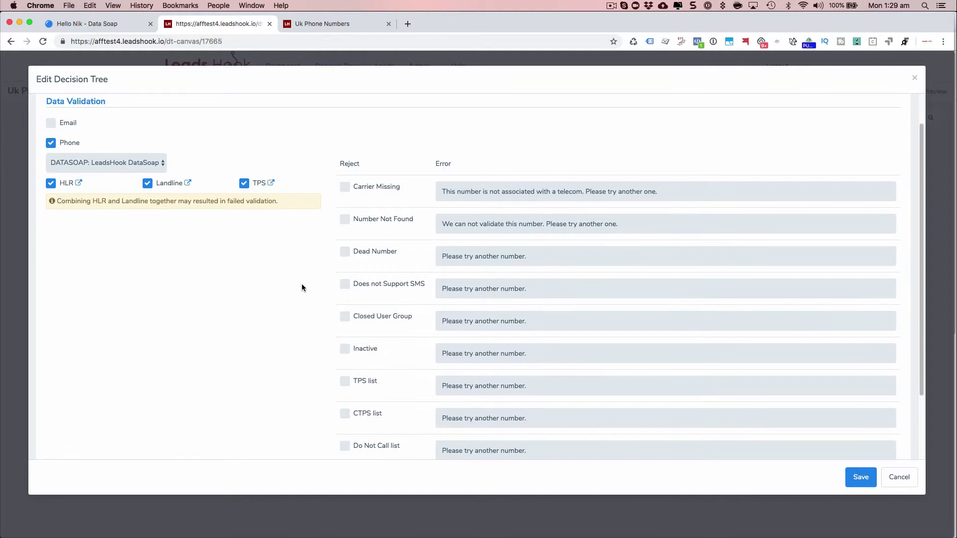
{"action": "scroll", "coordinate": [306, 285], "scroll_direction": "up", "scroll_amount": 2}
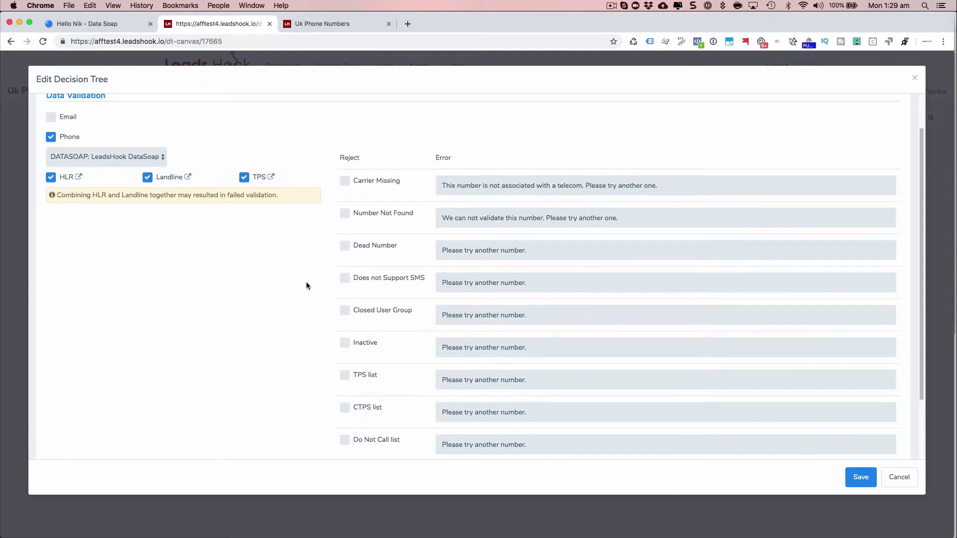
{"action": "left_click", "coordinate": [149, 177]}
{"action": "left_click", "coordinate": [244, 178]}
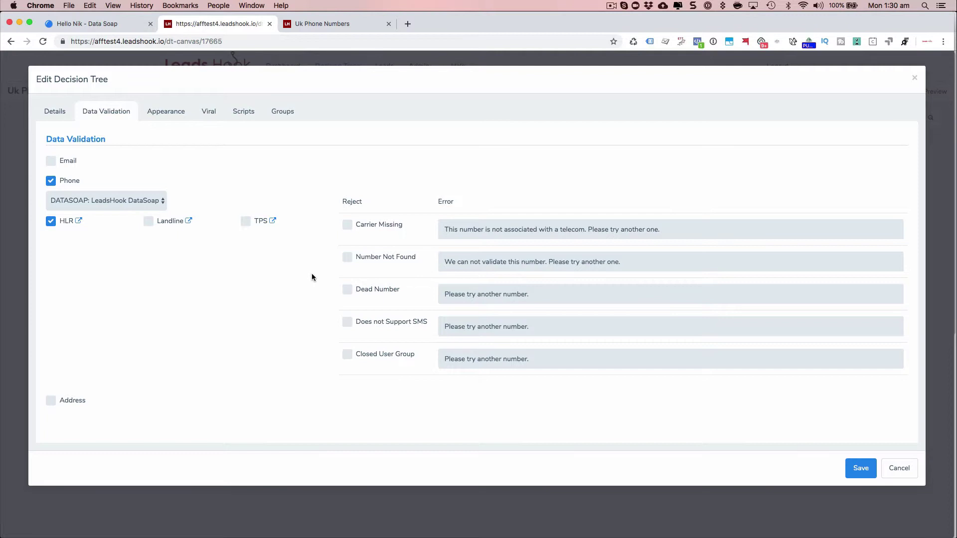
{"action": "left_click", "coordinate": [313, 23]}
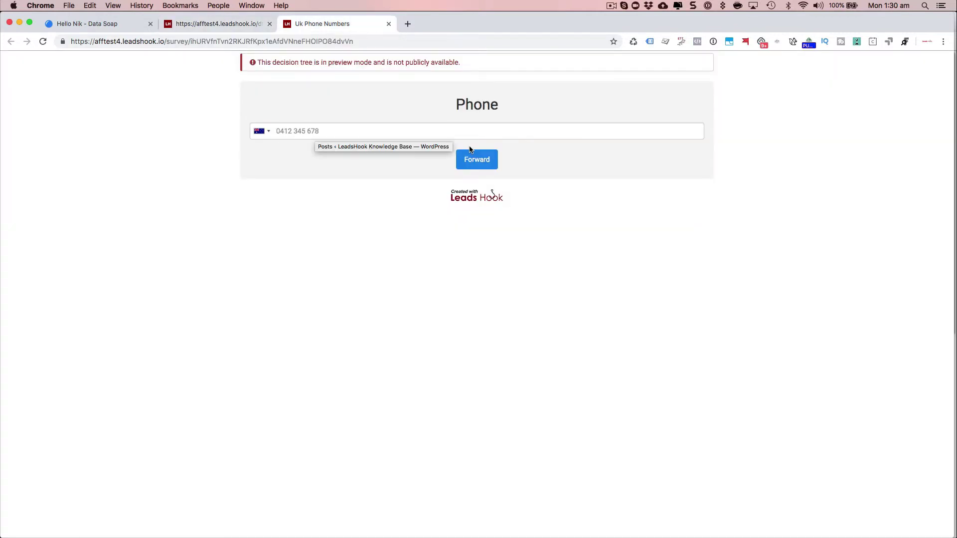
{"action": "left_click", "coordinate": [237, 23]}
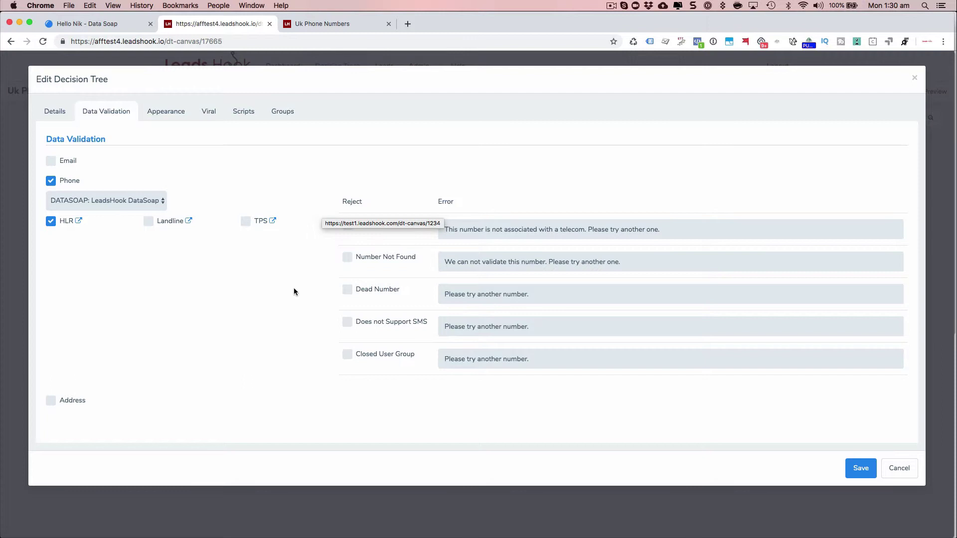
Try rejecting Dead, No SMS, Closed User Group, Not Found and Missing Carrier numbers, then untick them all.
{"action": "left_click", "coordinate": [347, 291]}
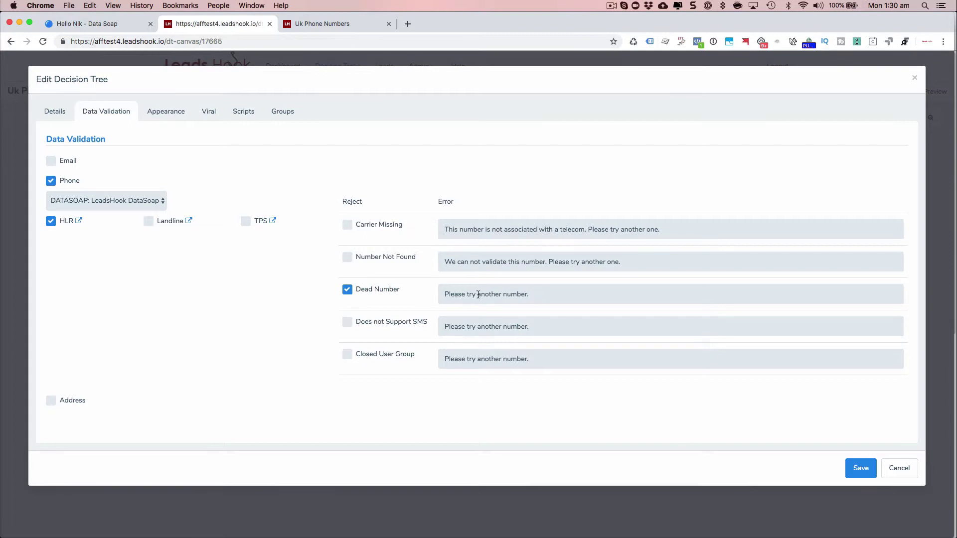
{"action": "left_click", "coordinate": [542, 296]}
{"action": "key", "text": "shift+alt+Left"}
{"action": "key", "text": "shift+alt+Left"}
{"action": "key", "text": "shift+alt+Left"}
{"action": "key", "text": "shift+alt+Left"}
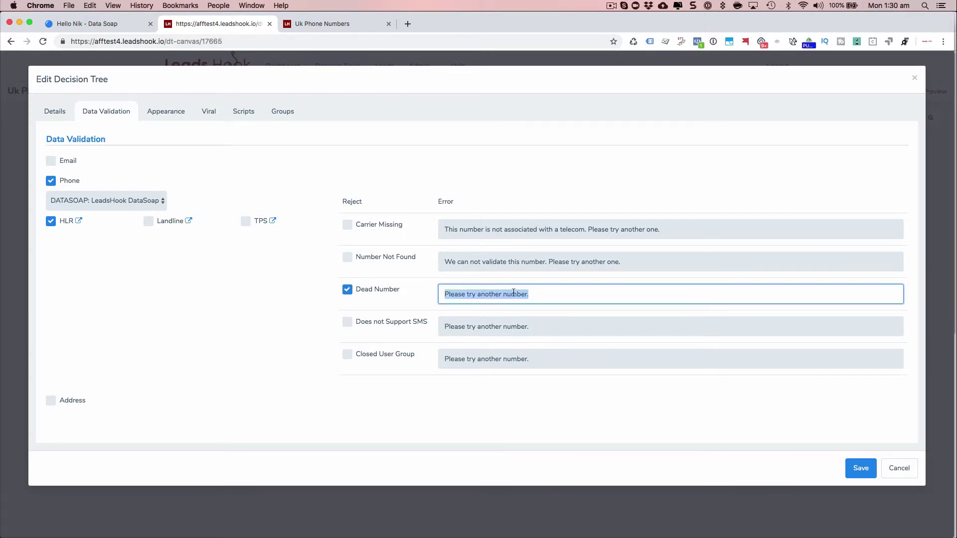
{"action": "left_click", "coordinate": [288, 319]}
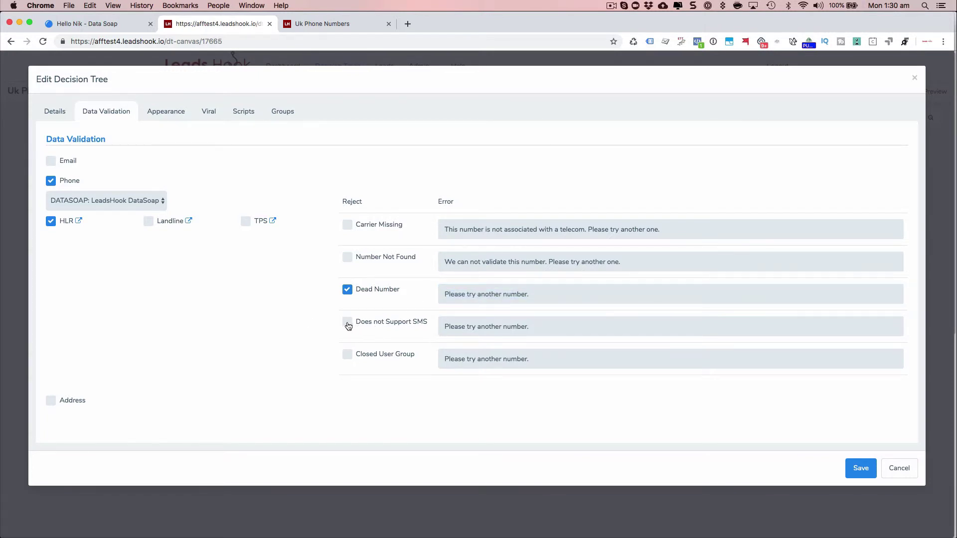
{"action": "left_click", "coordinate": [348, 322]}
{"action": "left_click", "coordinate": [348, 355]}
{"action": "left_click", "coordinate": [348, 258]}
{"action": "left_click", "coordinate": [348, 225]}
{"action": "left_click", "coordinate": [348, 225]}
{"action": "left_click", "coordinate": [348, 257]}
{"action": "left_click", "coordinate": [347, 290]}
{"action": "left_click", "coordinate": [347, 322]}
{"action": "left_click", "coordinate": [348, 354]}
Re-tick and clear all Reject options again, then enable the Landline check alongside HLR.
{"action": "left_click", "coordinate": [347, 354]}
{"action": "left_click", "coordinate": [348, 322]}
{"action": "left_click", "coordinate": [348, 290]}
{"action": "left_click", "coordinate": [348, 257]}
{"action": "double_click", "coordinate": [346, 228]}
{"action": "left_click", "coordinate": [346, 226]}
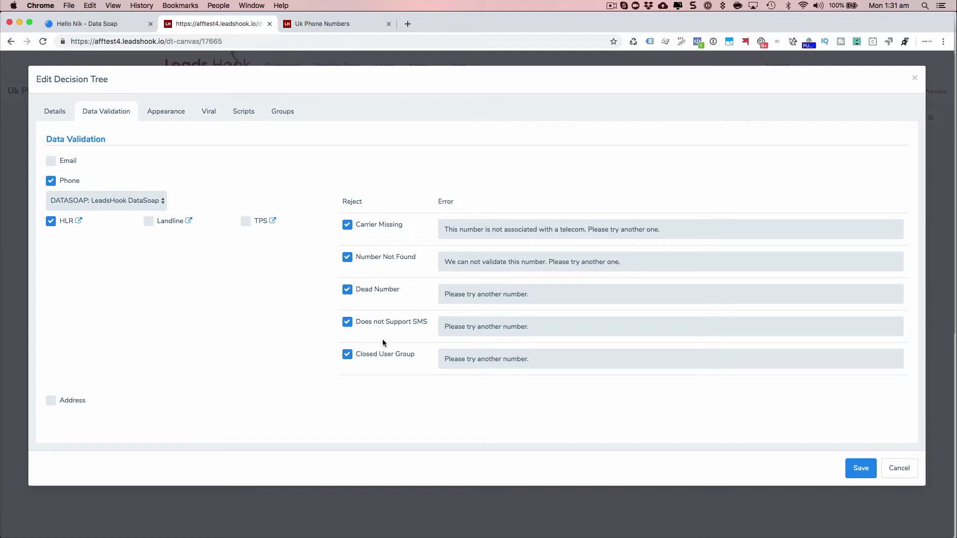
{"action": "left_click", "coordinate": [347, 354]}
{"action": "left_click", "coordinate": [347, 322]}
{"action": "left_click", "coordinate": [347, 291]}
{"action": "left_click", "coordinate": [347, 258]}
{"action": "left_click", "coordinate": [347, 225]}
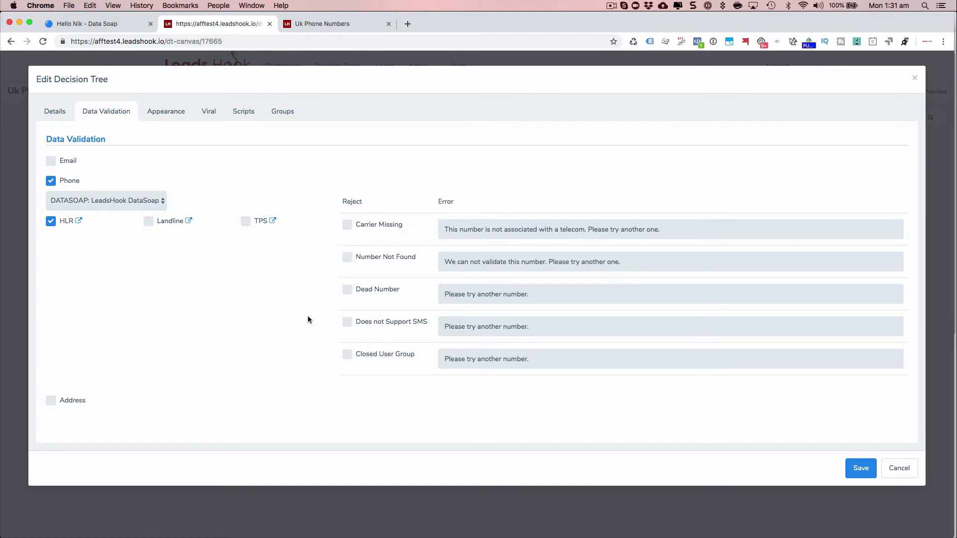
{"action": "left_click", "coordinate": [148, 222]}
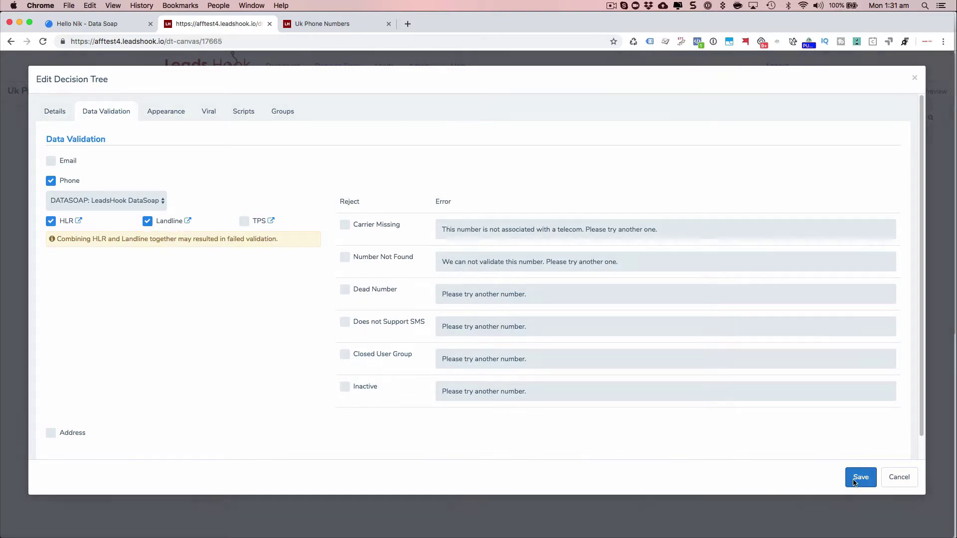
Save the HLR and Landline validation settings, returning to the Uk Phone Numbers canvas.
{"action": "left_click", "coordinate": [860, 478]}
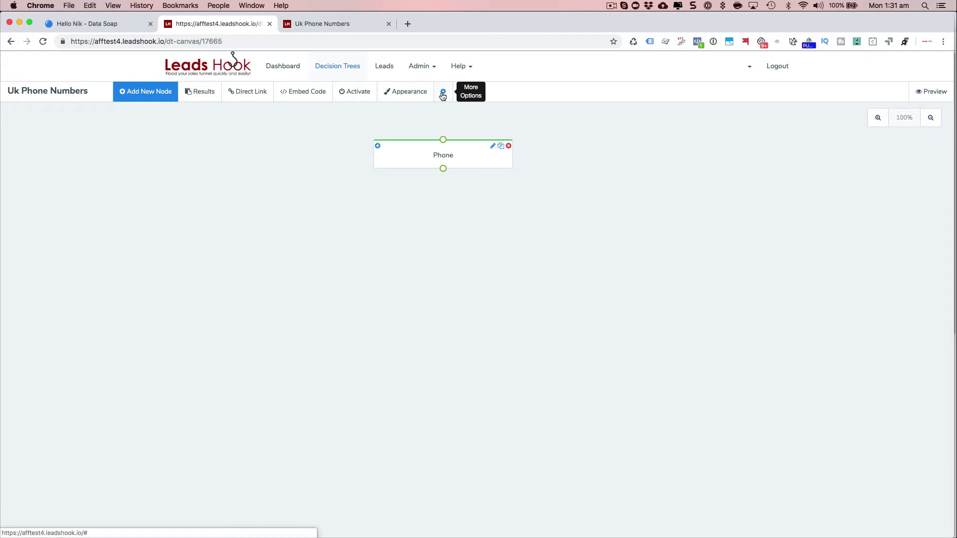
Show Admin Custom Fields at 100 per page and scroll the System Fields for phone validation fields.
{"action": "left_click", "coordinate": [443, 93]}
{"action": "left_click", "coordinate": [418, 67]}
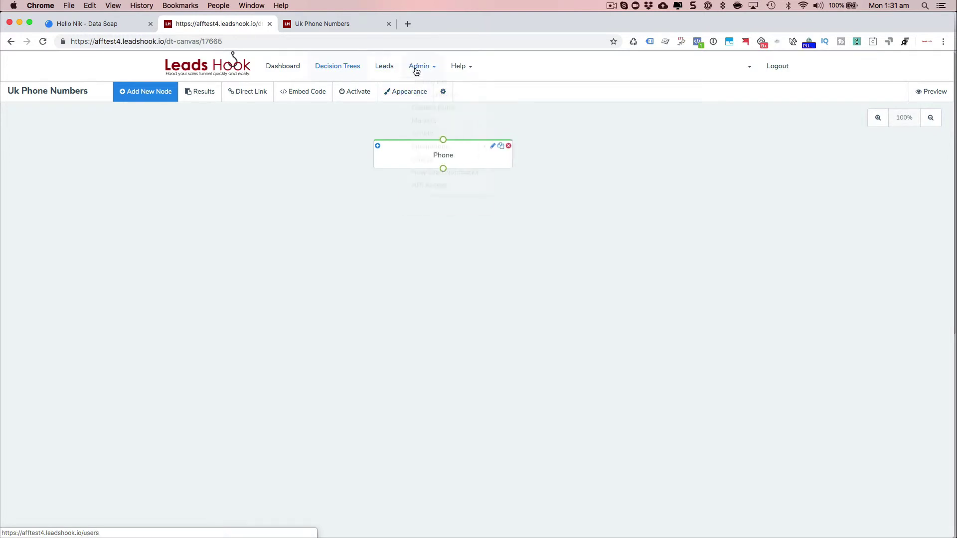
{"action": "left_click", "coordinate": [438, 128]}
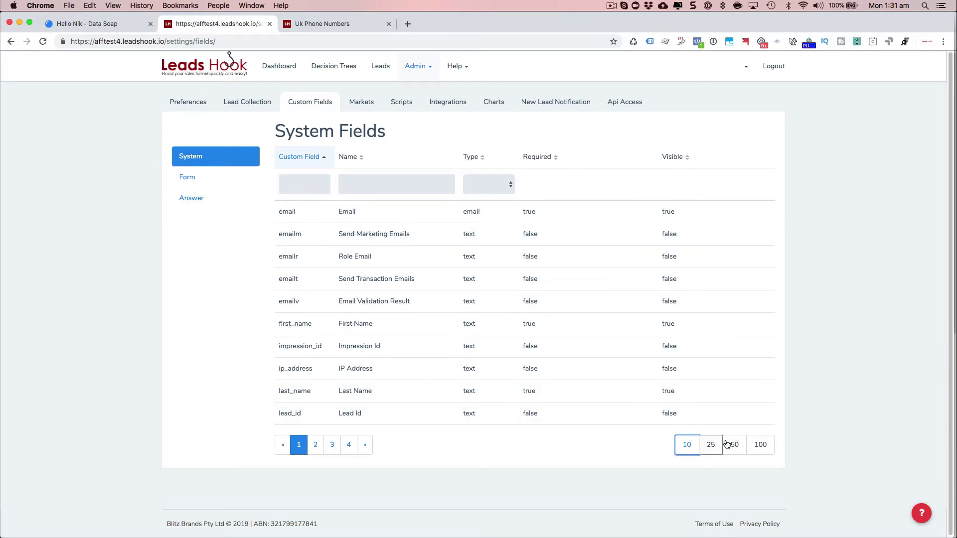
{"action": "left_click", "coordinate": [761, 445]}
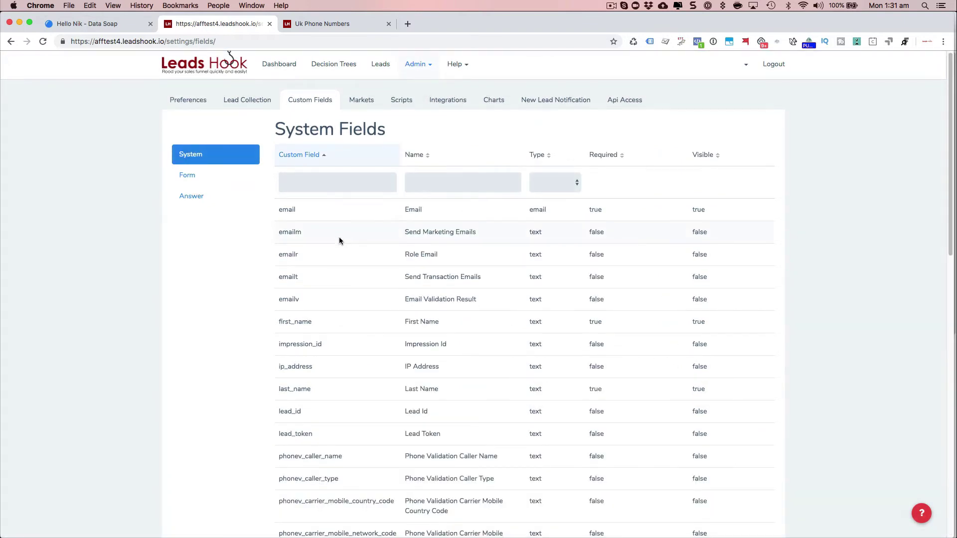
{"action": "scroll", "coordinate": [340, 240], "scroll_direction": "down", "scroll_amount": 15}
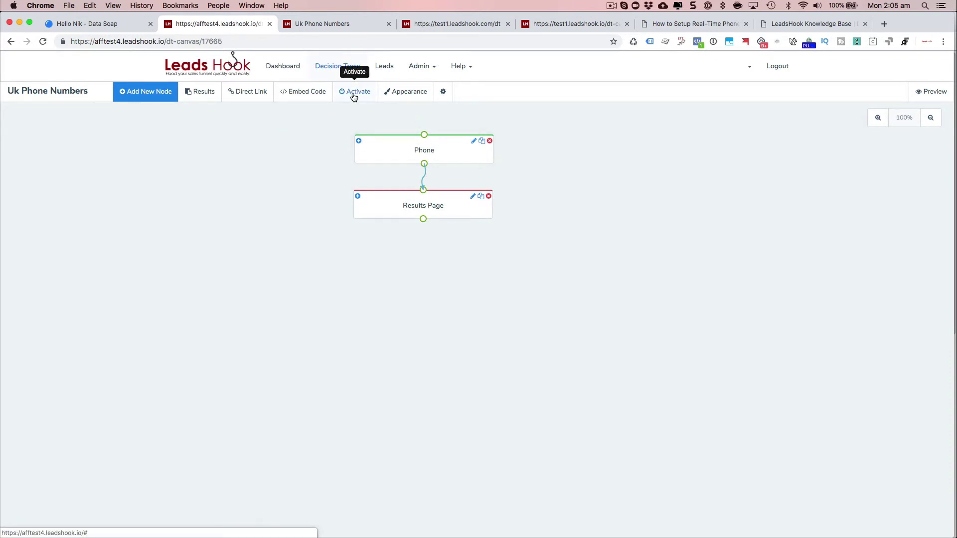
Add TPS to the HLR and Landline checks in the tree's DataSoap phone validation and save.
{"action": "left_click", "coordinate": [442, 93]}
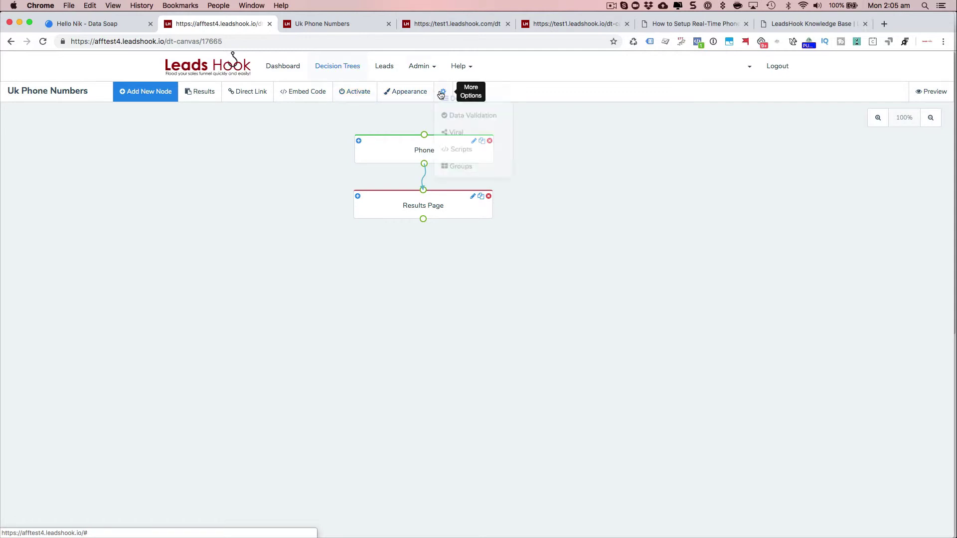
{"action": "left_click", "coordinate": [468, 131]}
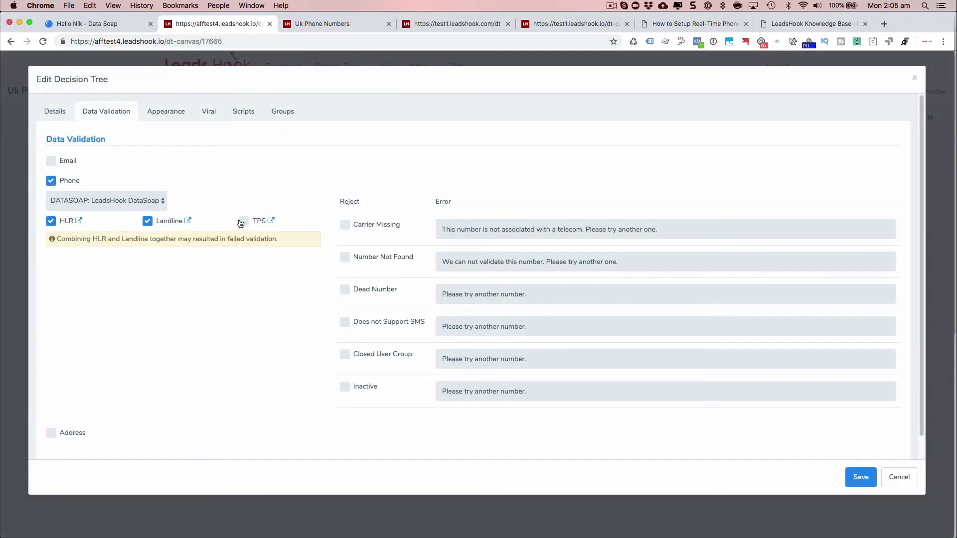
{"action": "left_click", "coordinate": [243, 222]}
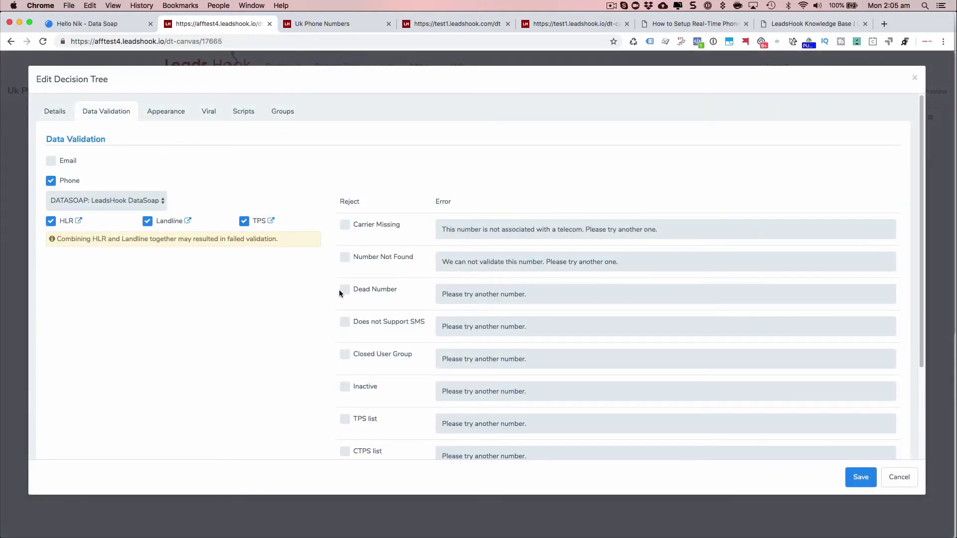
{"action": "scroll", "coordinate": [391, 272], "scroll_direction": "down", "scroll_amount": 3}
{"action": "scroll", "coordinate": [412, 282], "scroll_direction": "up", "scroll_amount": 3}
{"action": "scroll", "coordinate": [190, 295], "scroll_direction": "down", "scroll_amount": 3}
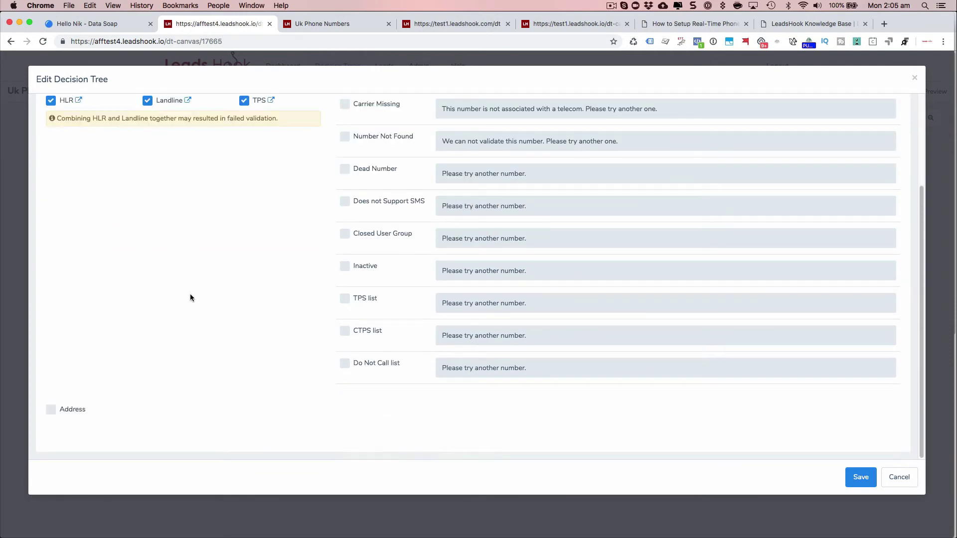
{"action": "left_click", "coordinate": [861, 477]}
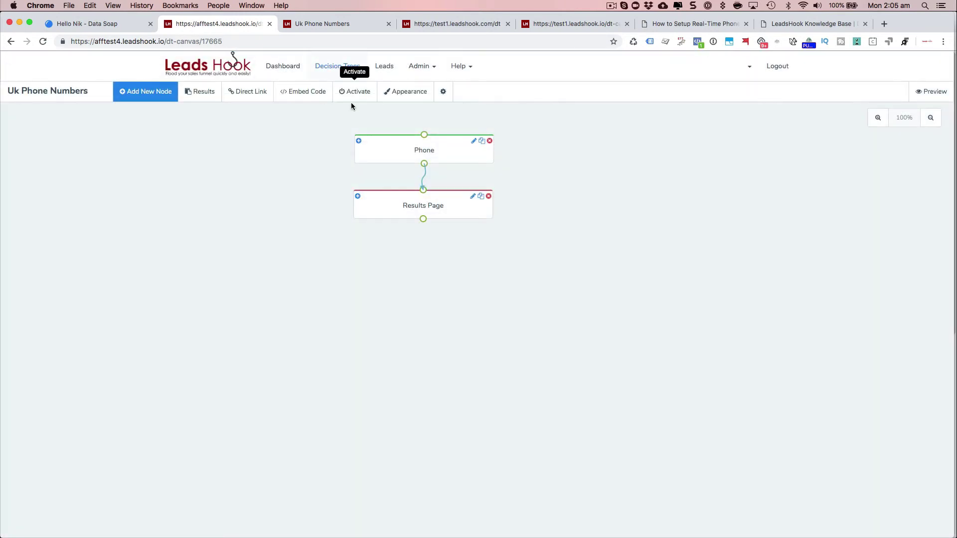
Activate the Uk Phone Numbers tree, proceeding past the no-ESP-node warning.
{"action": "left_click", "coordinate": [351, 95]}
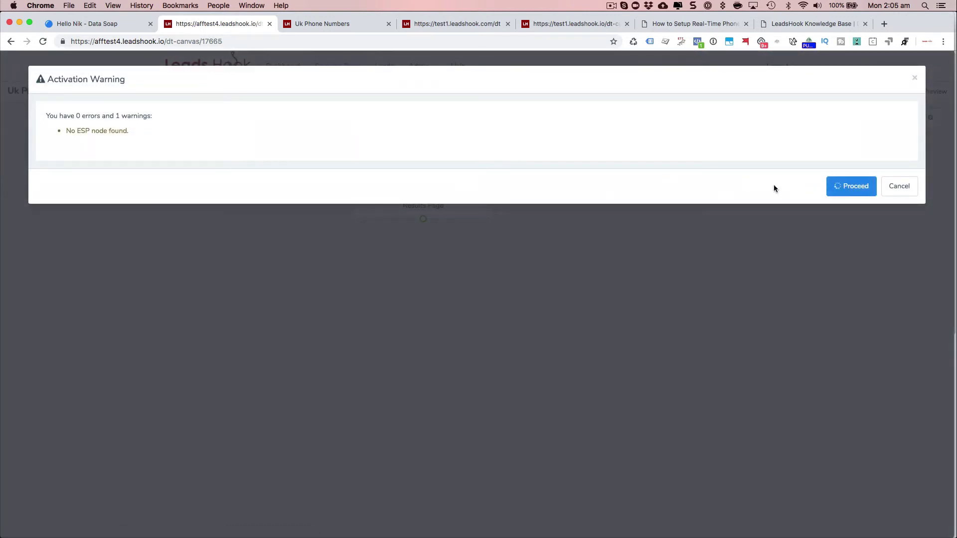
{"action": "left_click", "coordinate": [851, 189]}
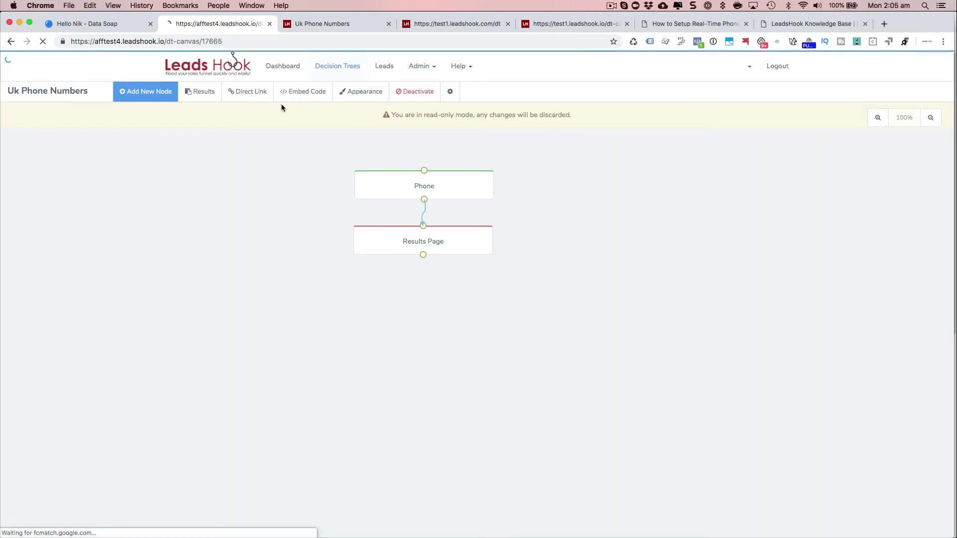
In the tree's Direct Link survey, submit a pasted test number with United Kingdom as country.
{"action": "left_click", "coordinate": [252, 95]}
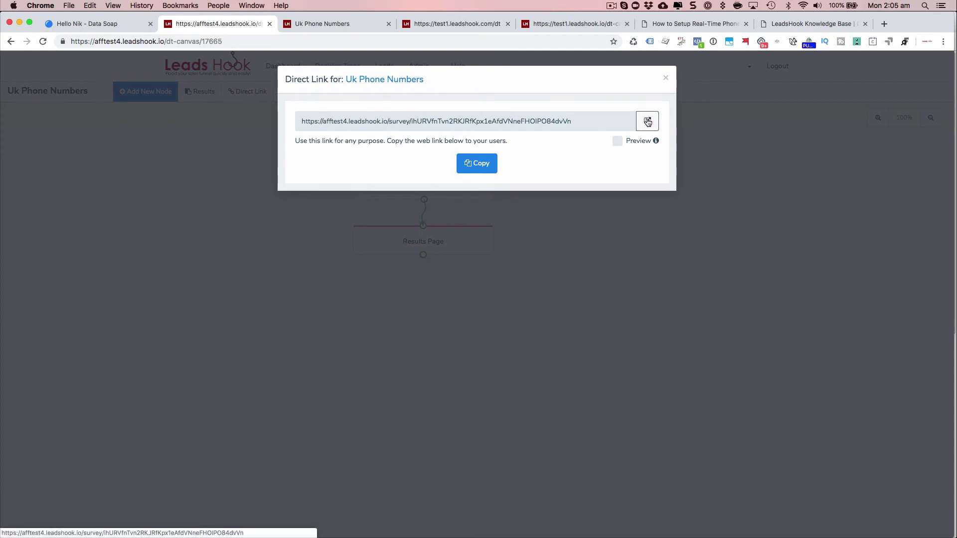
{"action": "left_click", "coordinate": [648, 121]}
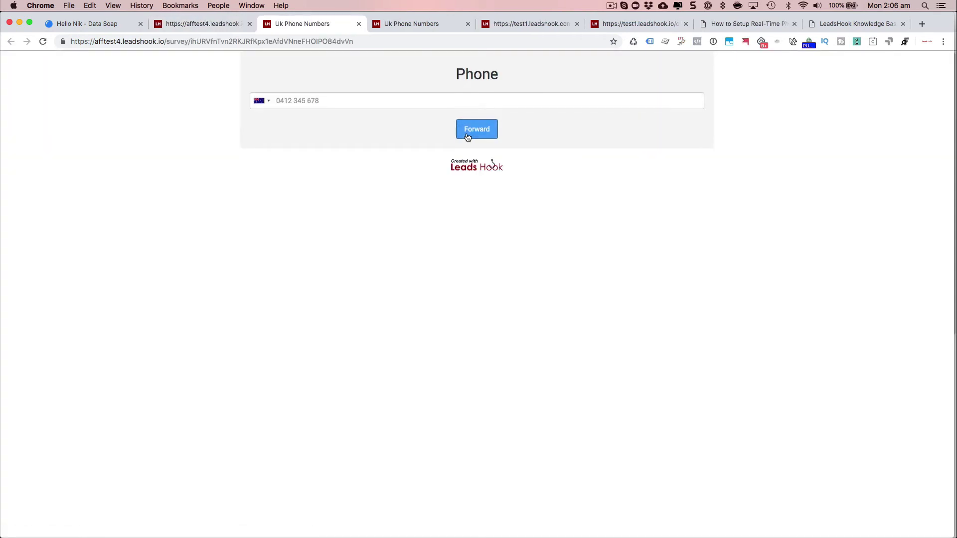
{"action": "left_click", "coordinate": [317, 100]}
{"action": "key", "text": "super+v"}
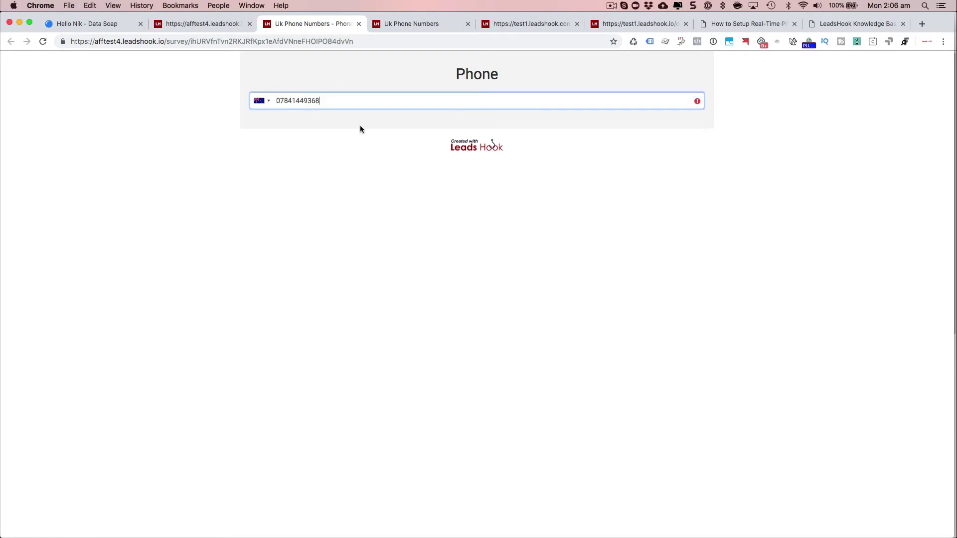
{"action": "left_click", "coordinate": [269, 102]}
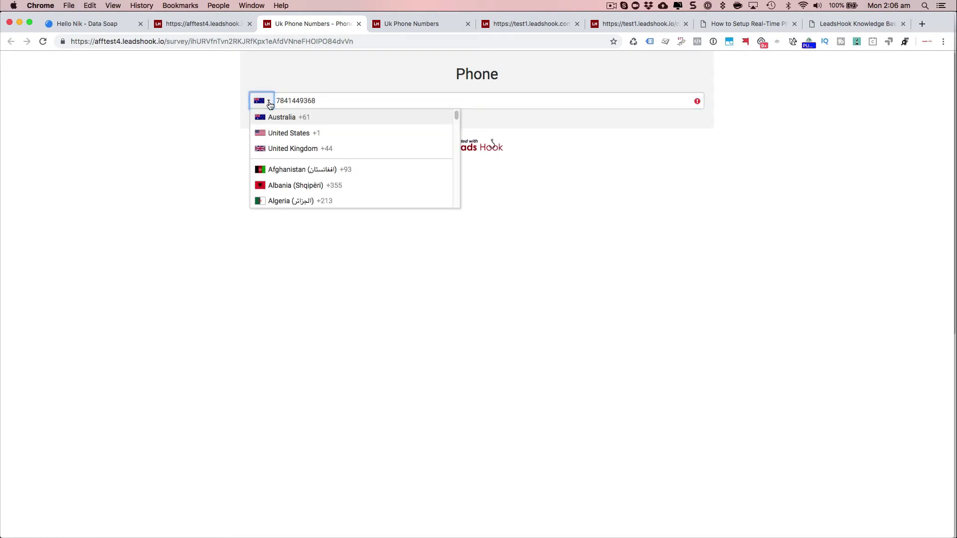
{"action": "left_click", "coordinate": [278, 148]}
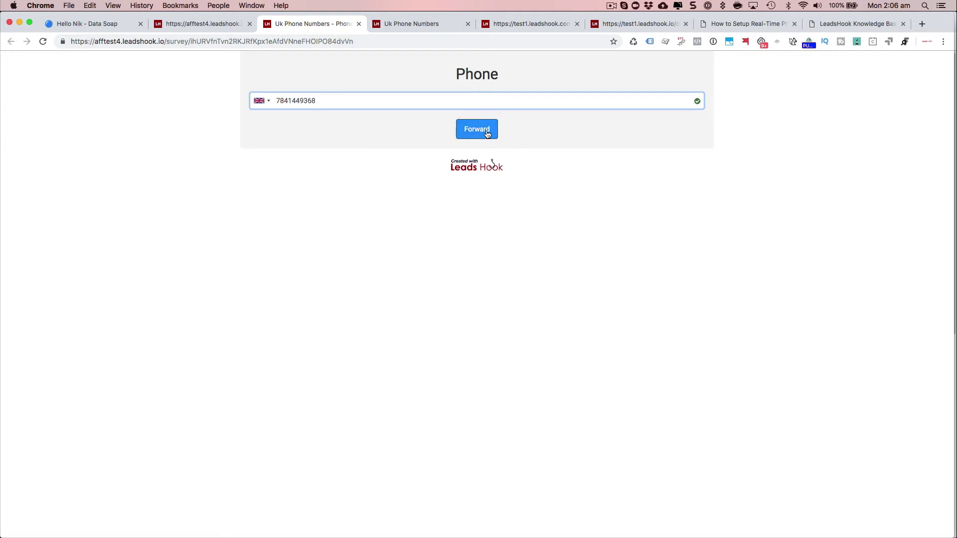
{"action": "left_click", "coordinate": [487, 131]}
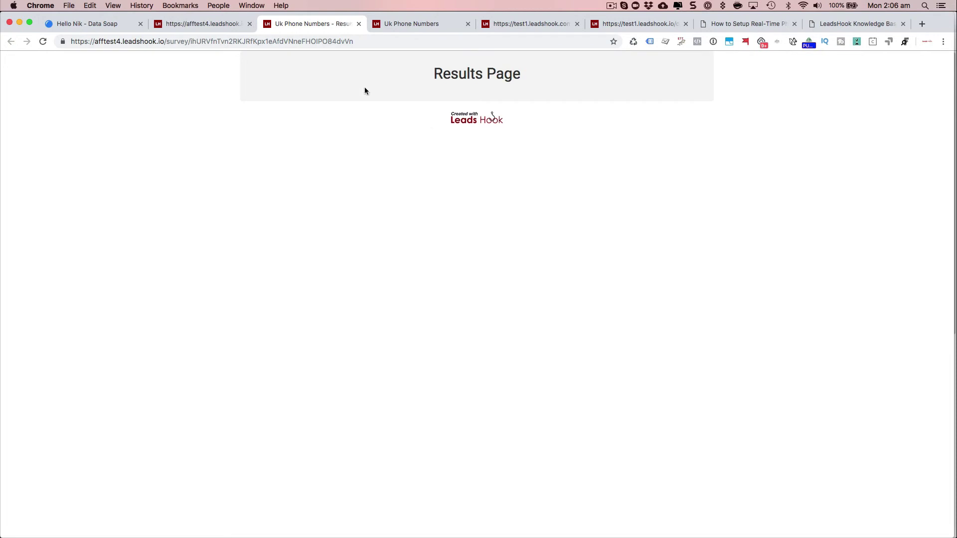
{"action": "left_click", "coordinate": [204, 24]}
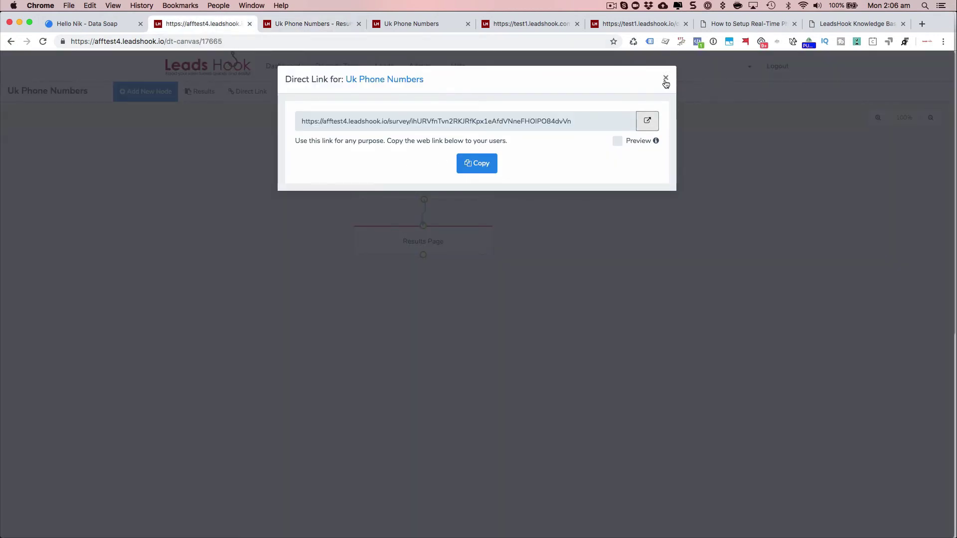
Remove the Captured filter on Leads, search again, and view the top lead's phone validation details.
{"action": "left_click", "coordinate": [666, 78]}
{"action": "left_click", "coordinate": [381, 67]}
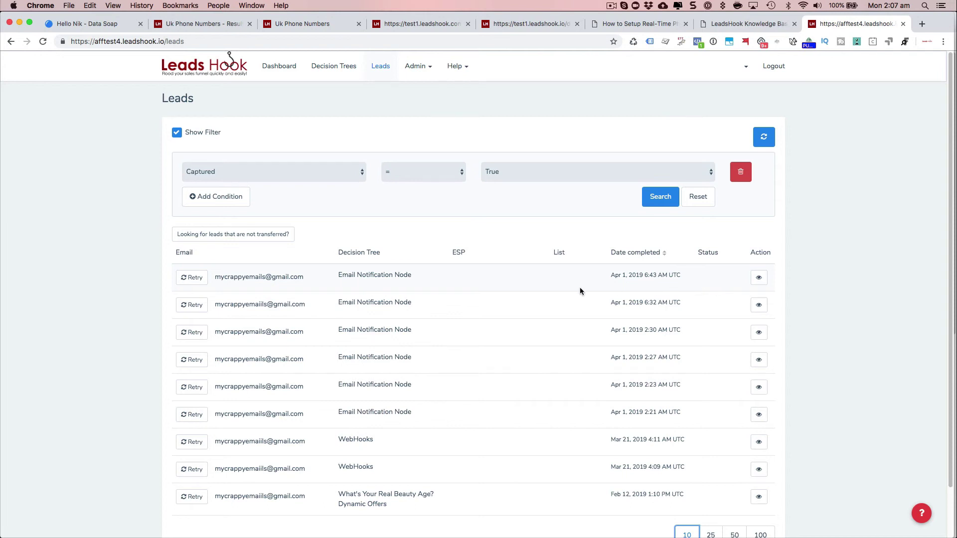
{"action": "left_click", "coordinate": [741, 172]}
{"action": "left_click", "coordinate": [661, 171]}
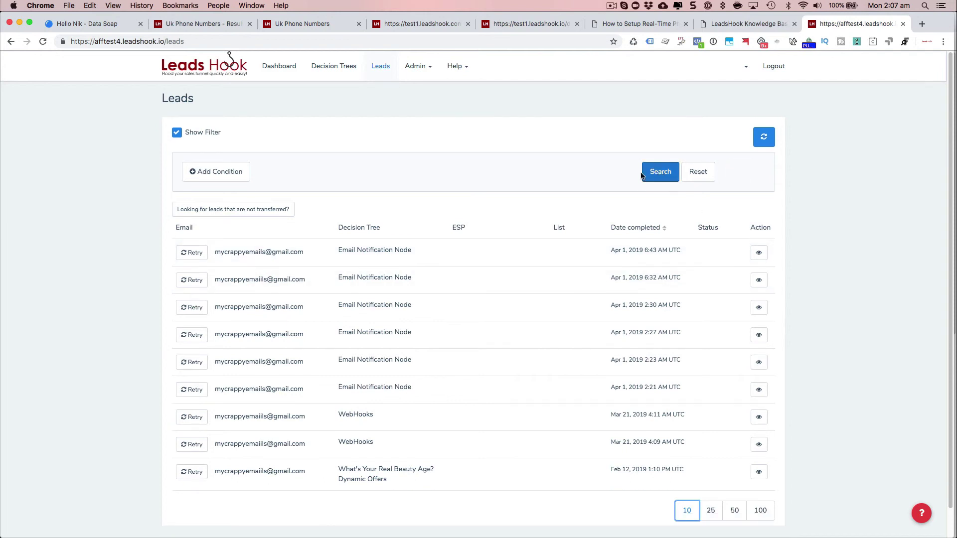
{"action": "left_click", "coordinate": [760, 254]}
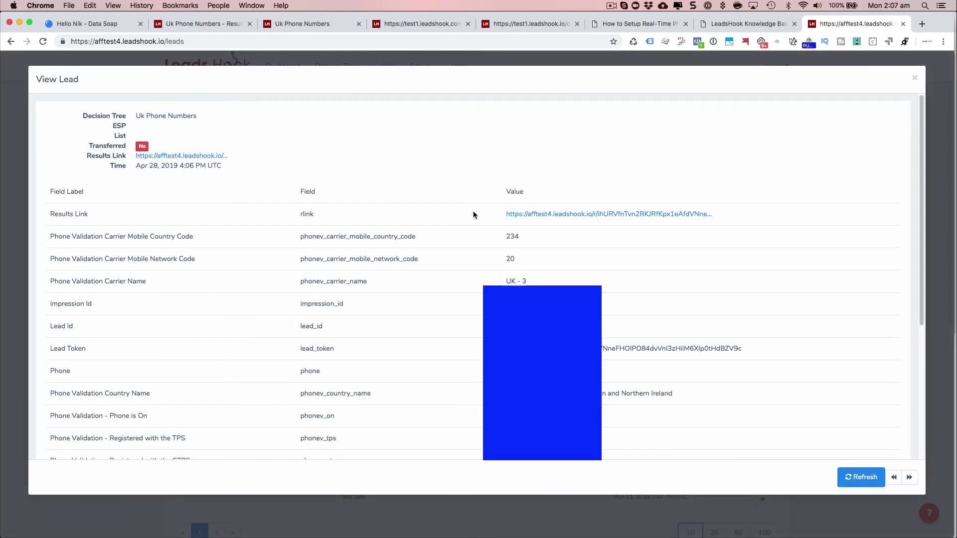
{"action": "scroll", "coordinate": [473, 215], "scroll_direction": "down", "scroll_amount": 4}
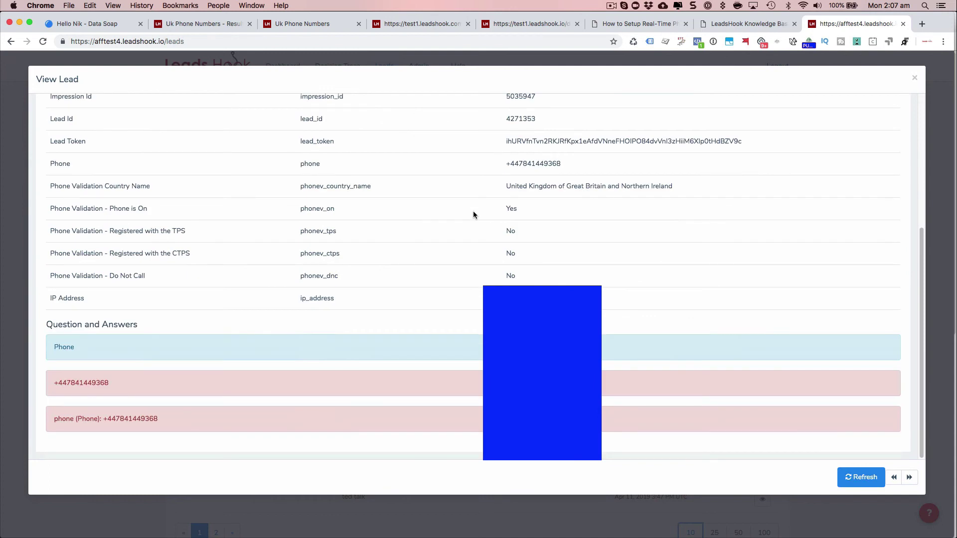
{"action": "scroll", "coordinate": [473, 212], "scroll_direction": "up", "scroll_amount": 4}
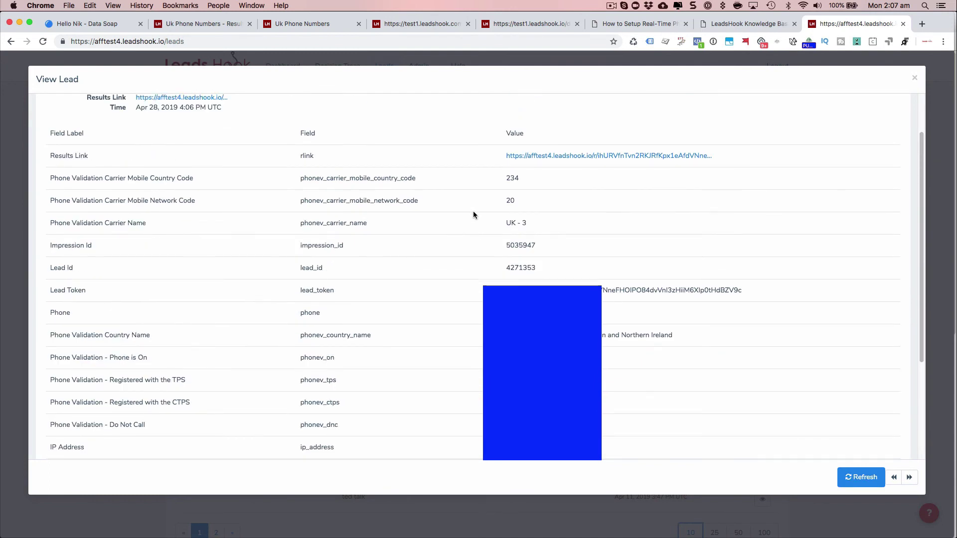
{"action": "scroll", "coordinate": [474, 215], "scroll_direction": "down", "scroll_amount": 1}
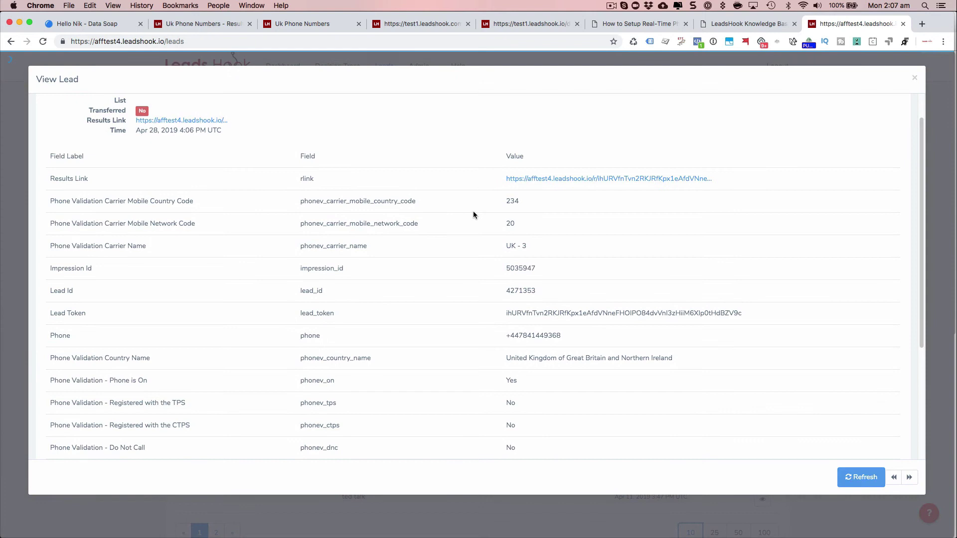